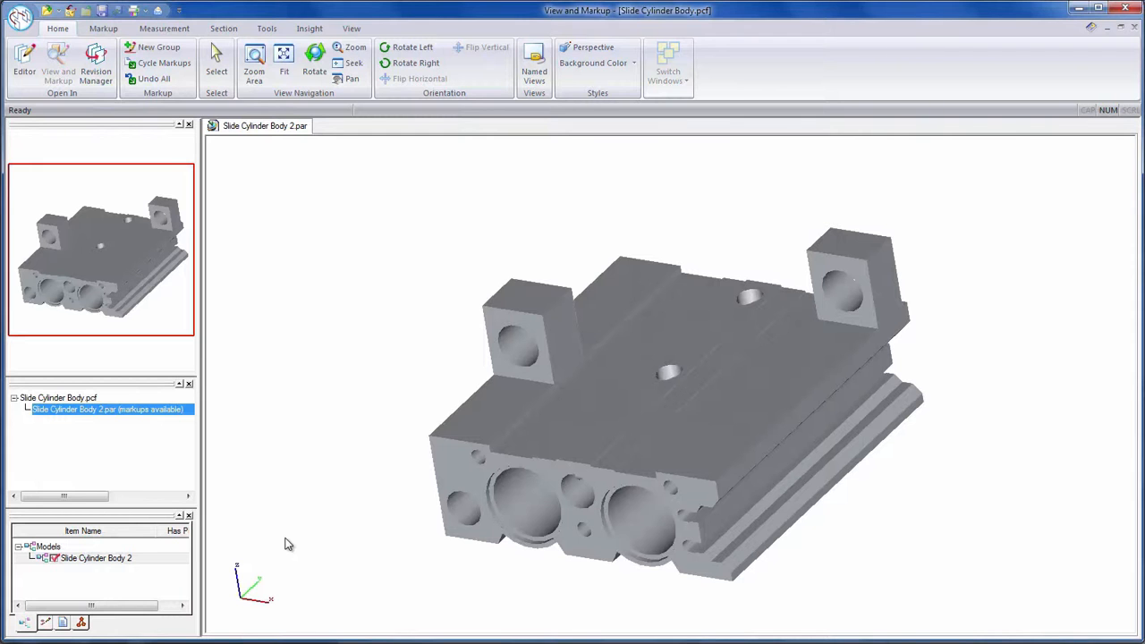
Step: Review the markup groups for the block's overall height, the cylinder clearance and the counterbore clearance
{"action": "left_click", "coordinate": [44, 623]}
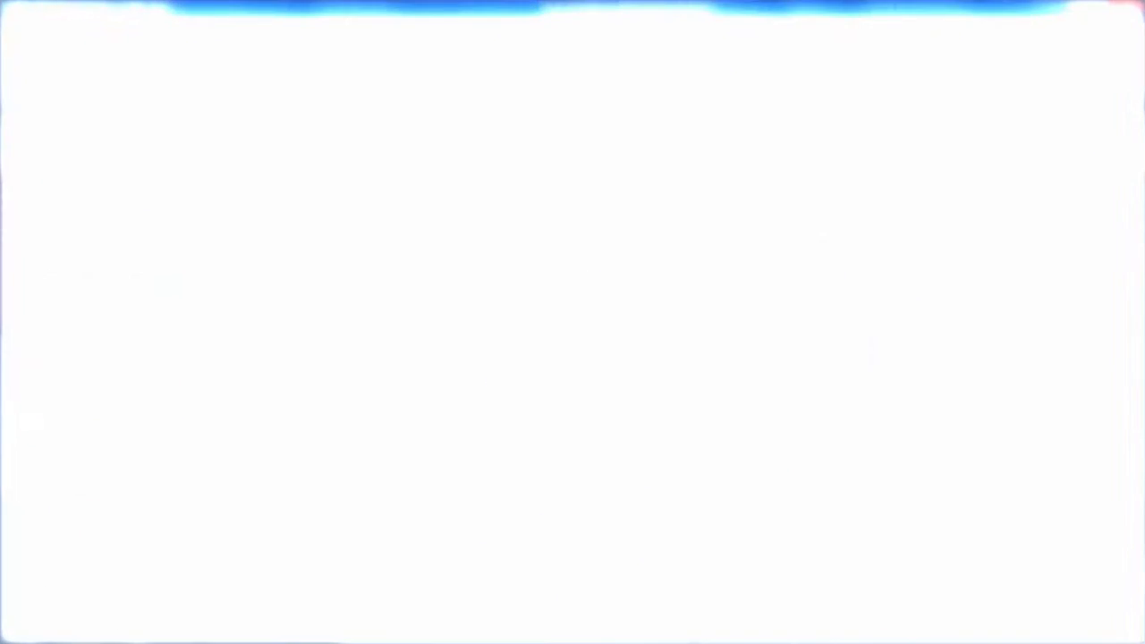
{"action": "left_click", "coordinate": [80, 544]}
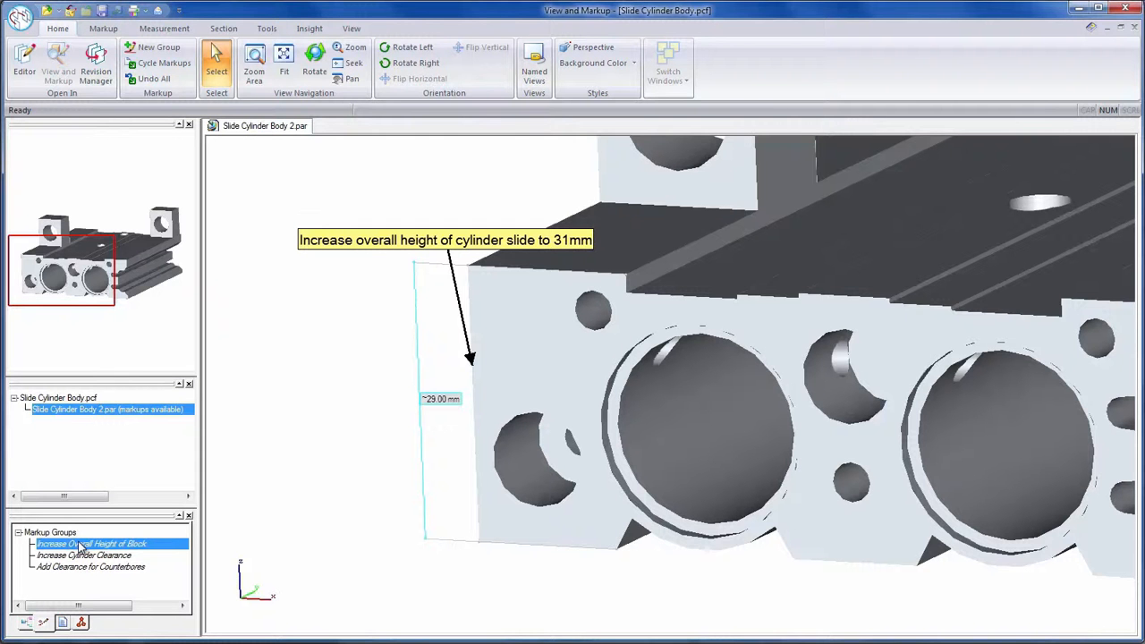
{"action": "left_click", "coordinate": [108, 556]}
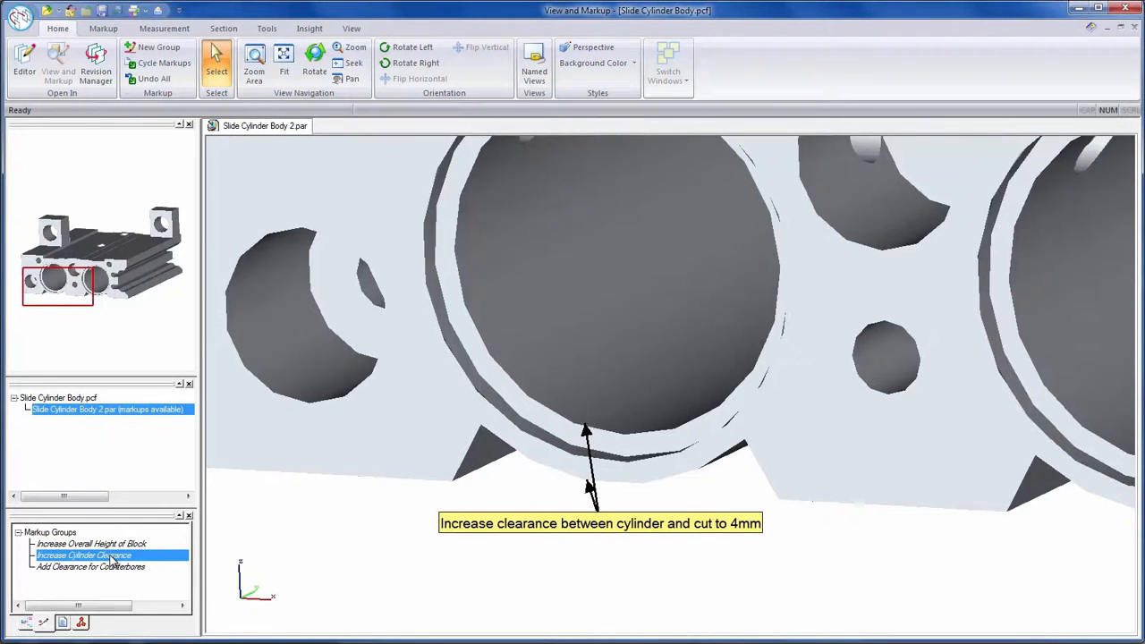
{"action": "left_click", "coordinate": [112, 567]}
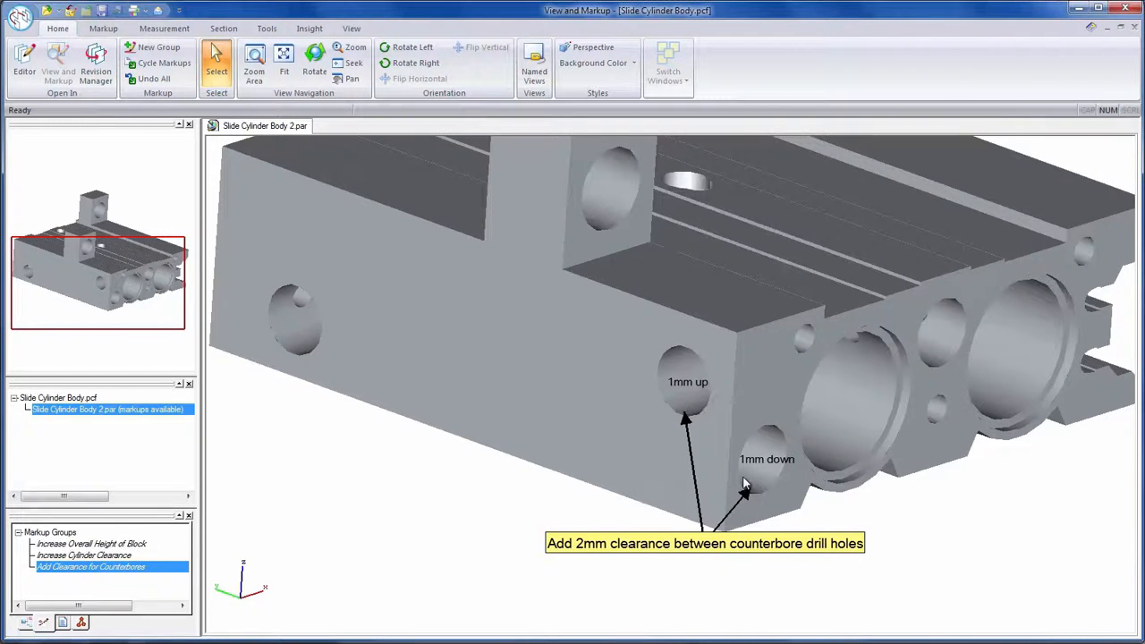
{"action": "middle_click_drag", "start_coordinate": [818, 443], "coordinate": [789, 441]}
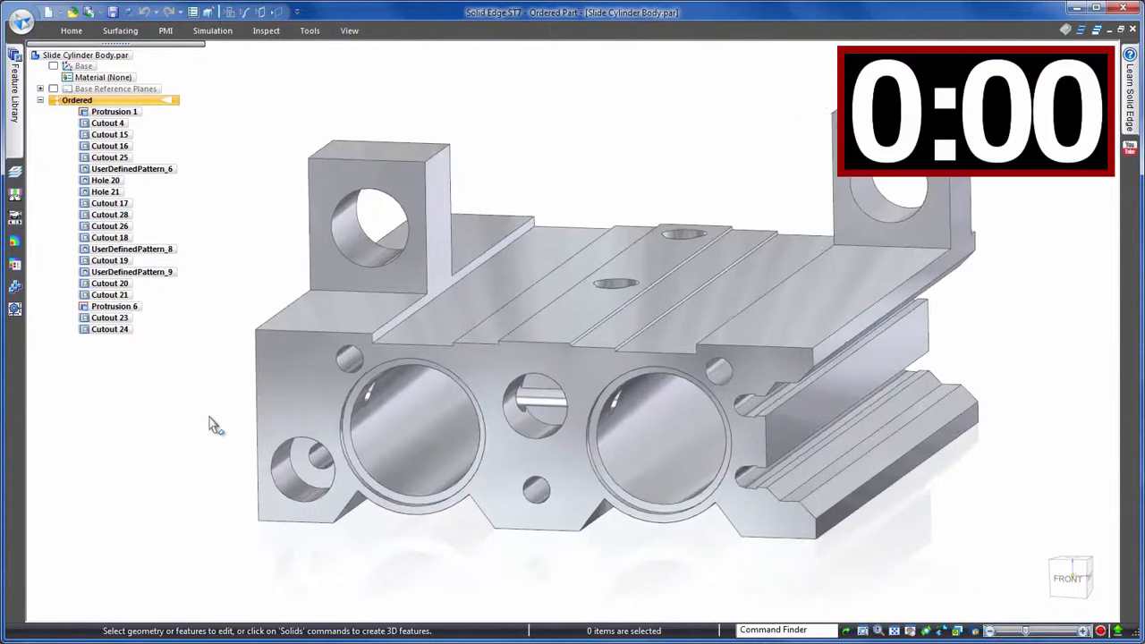
Step: Edit the profile of Protrusion 1, set the block's overall height to 31 mm and close the sketch
{"action": "left_click", "coordinate": [274, 417]}
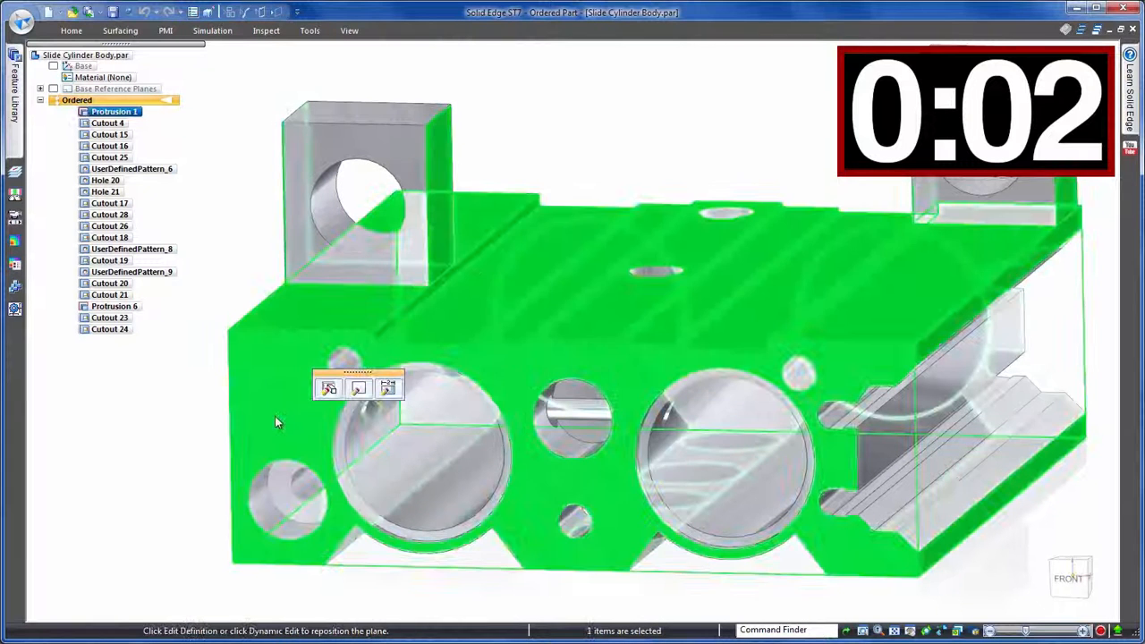
{"action": "left_click", "coordinate": [358, 388]}
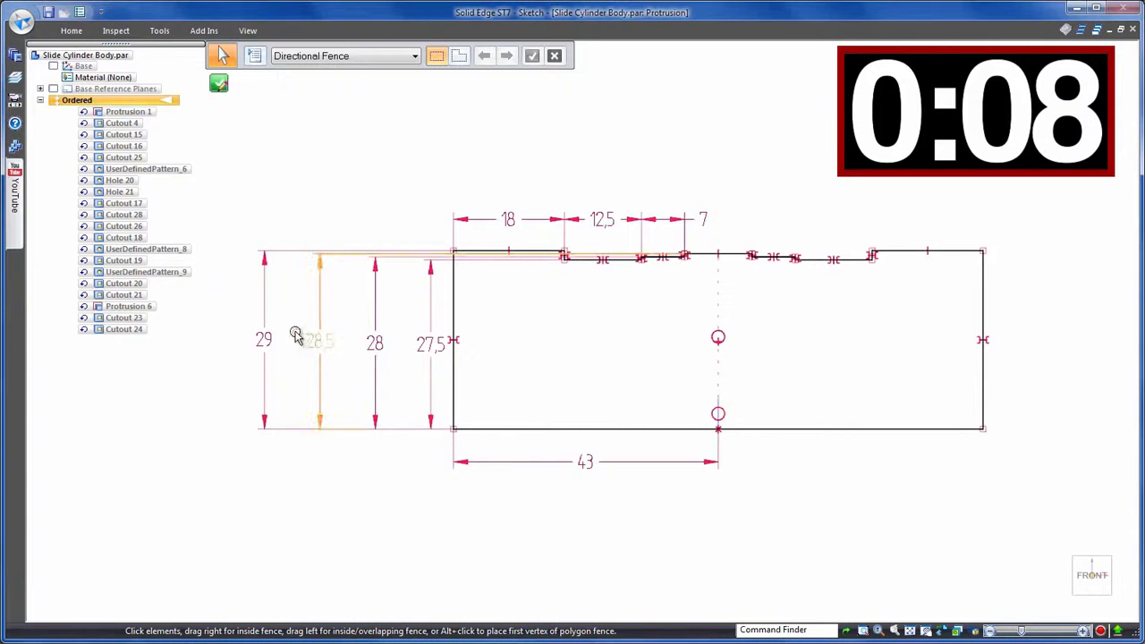
{"action": "left_click", "coordinate": [268, 338]}
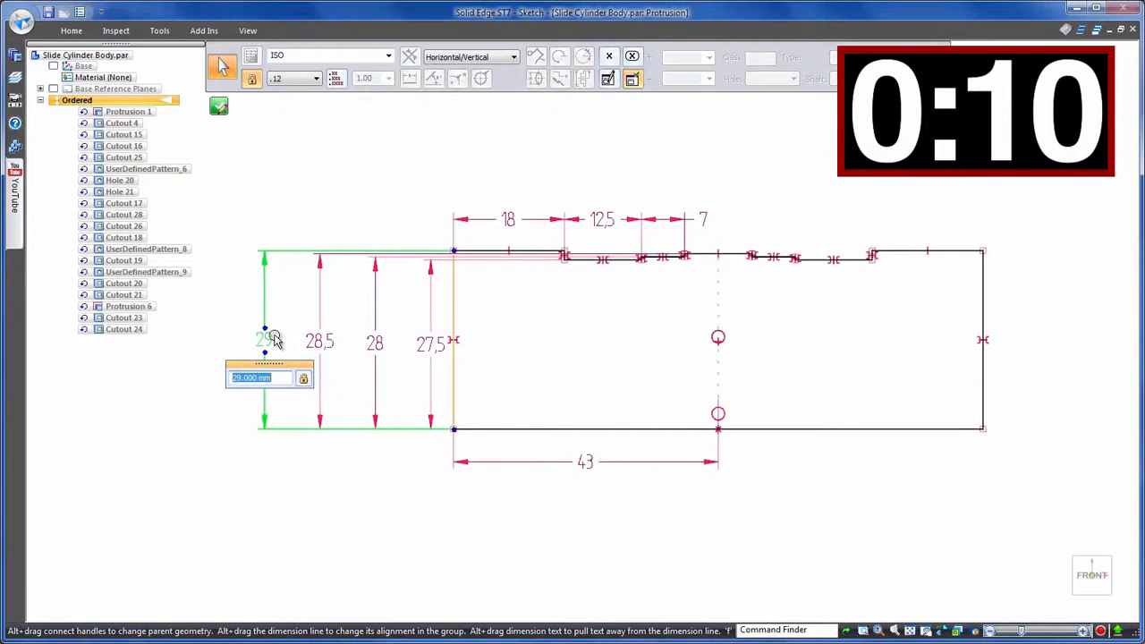
{"action": "type", "text": "31"}
{"action": "key", "text": "Return"}
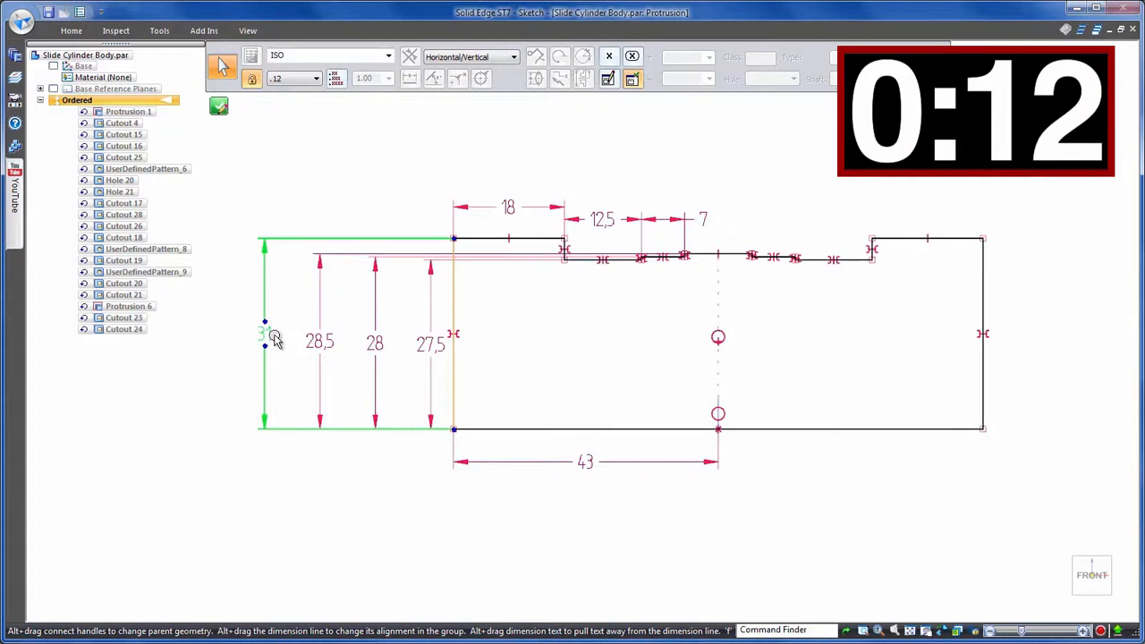
{"action": "left_click", "coordinate": [243, 322]}
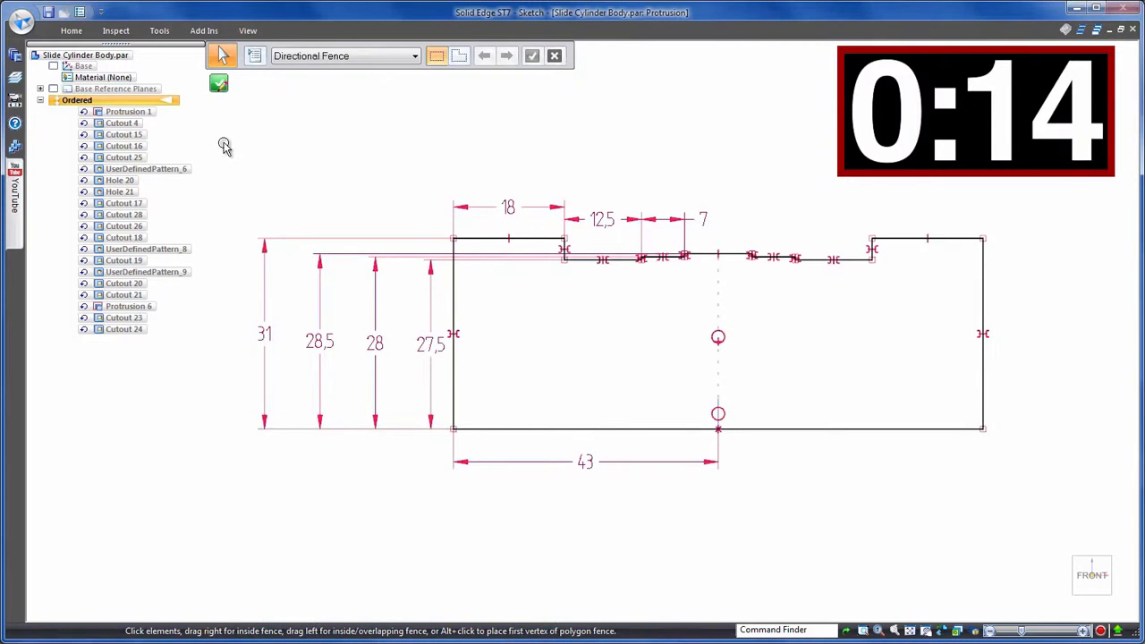
{"action": "left_click", "coordinate": [219, 84]}
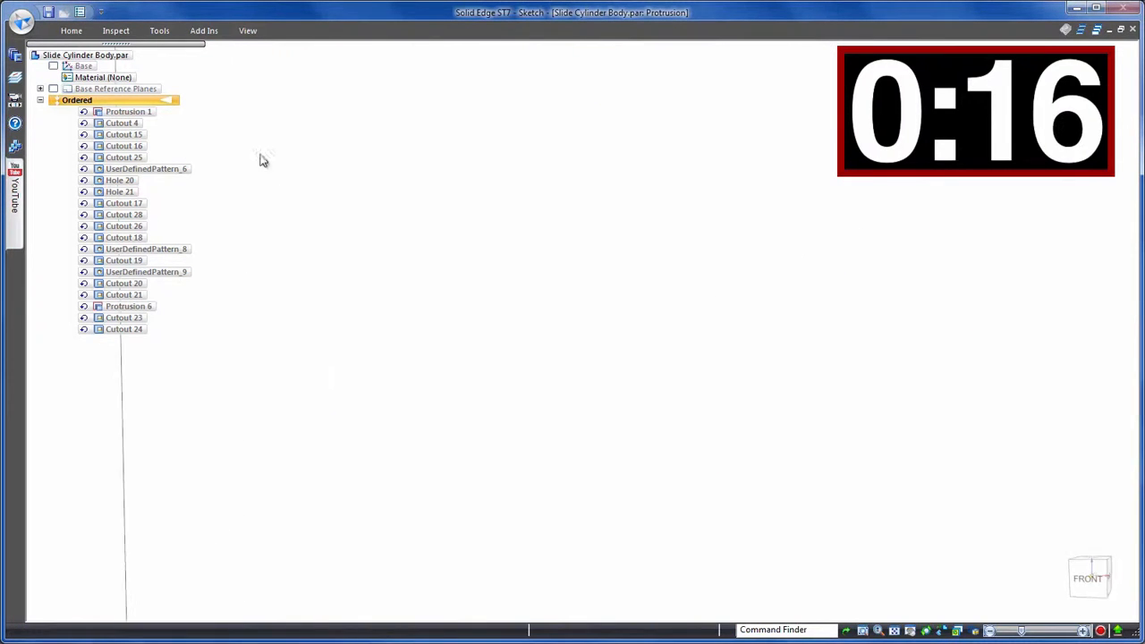
{"action": "key", "text": "Return"}
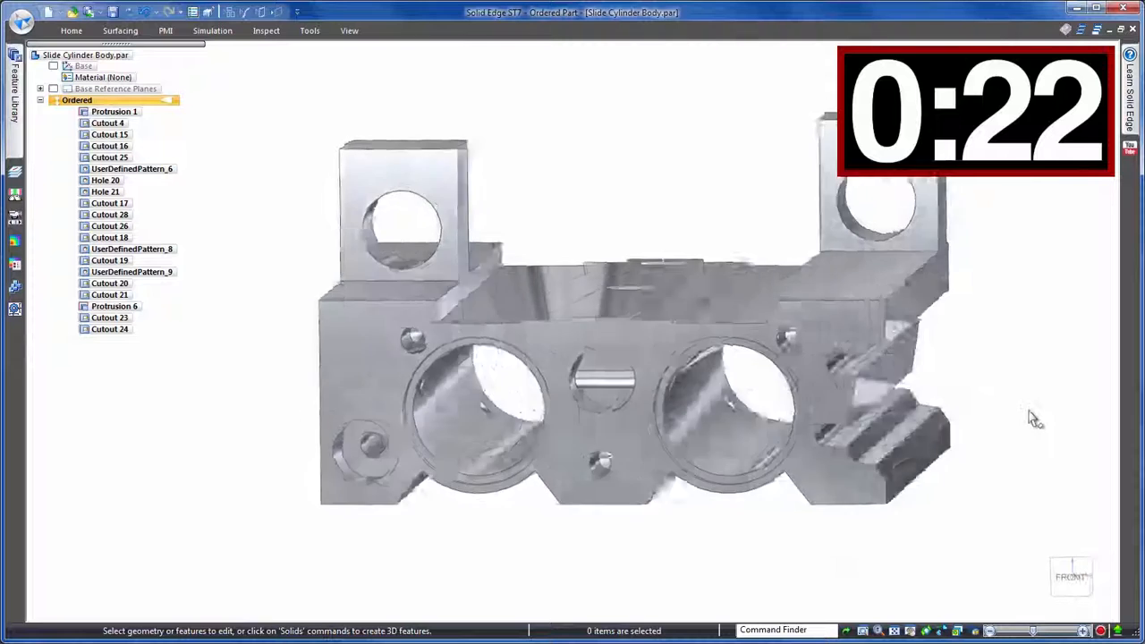
Step: Edit the side slot cutout's profile, connect both of its free ends to the body's edge line and close the sketch
{"action": "left_click", "coordinate": [1068, 575]}
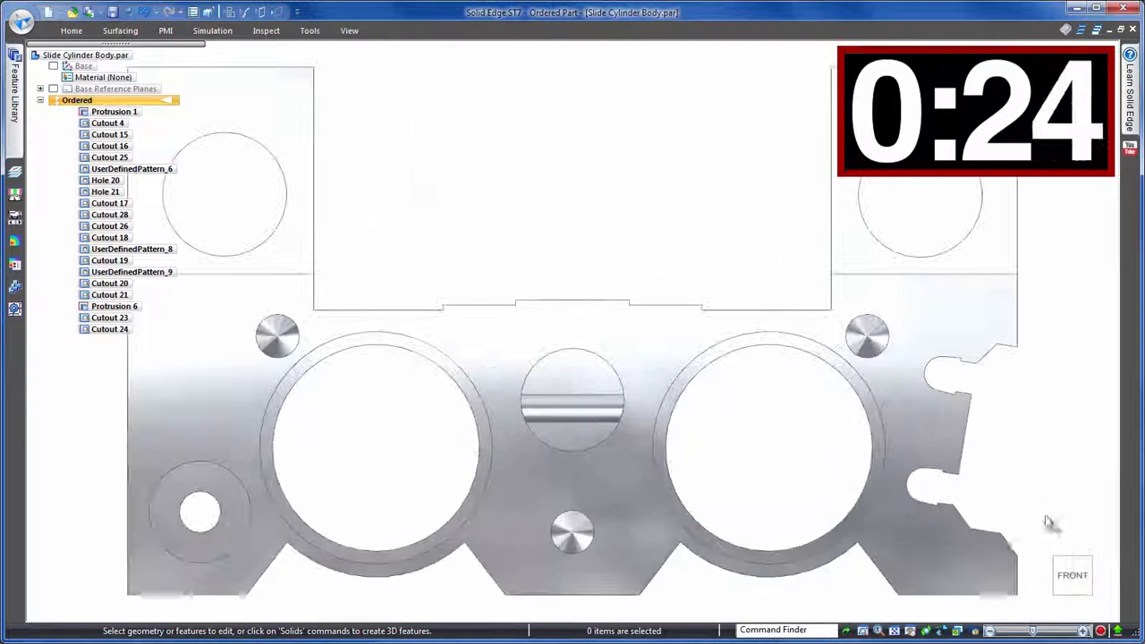
{"action": "left_click", "coordinate": [973, 447]}
{"action": "left_click", "coordinate": [880, 377]}
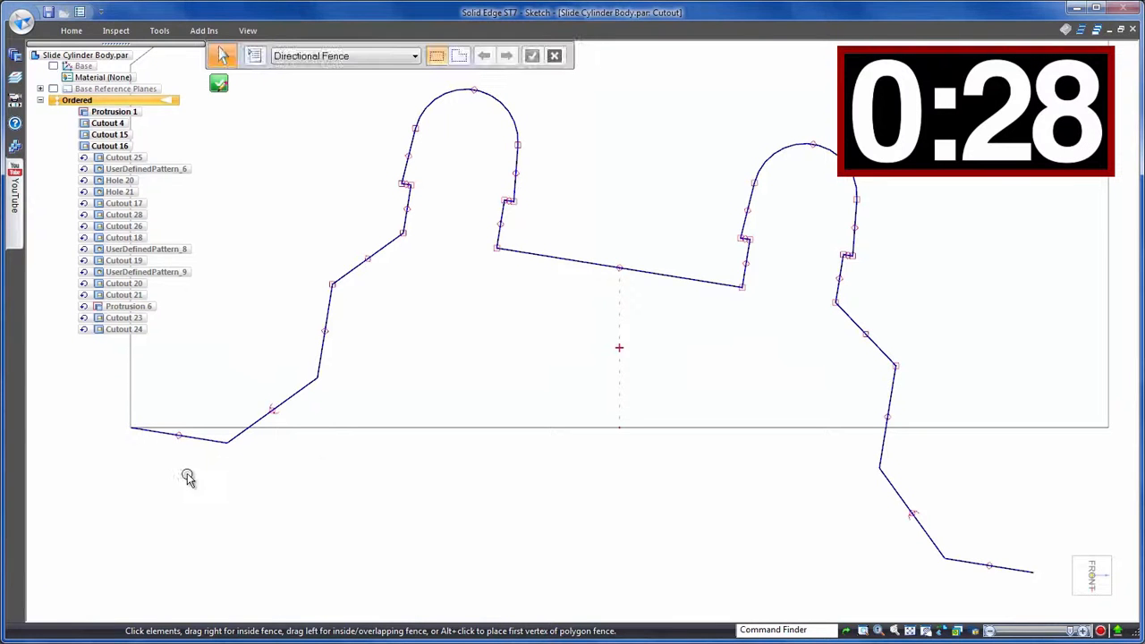
{"action": "right_click", "coordinate": [266, 515]}
{"action": "left_click", "coordinate": [281, 485]}
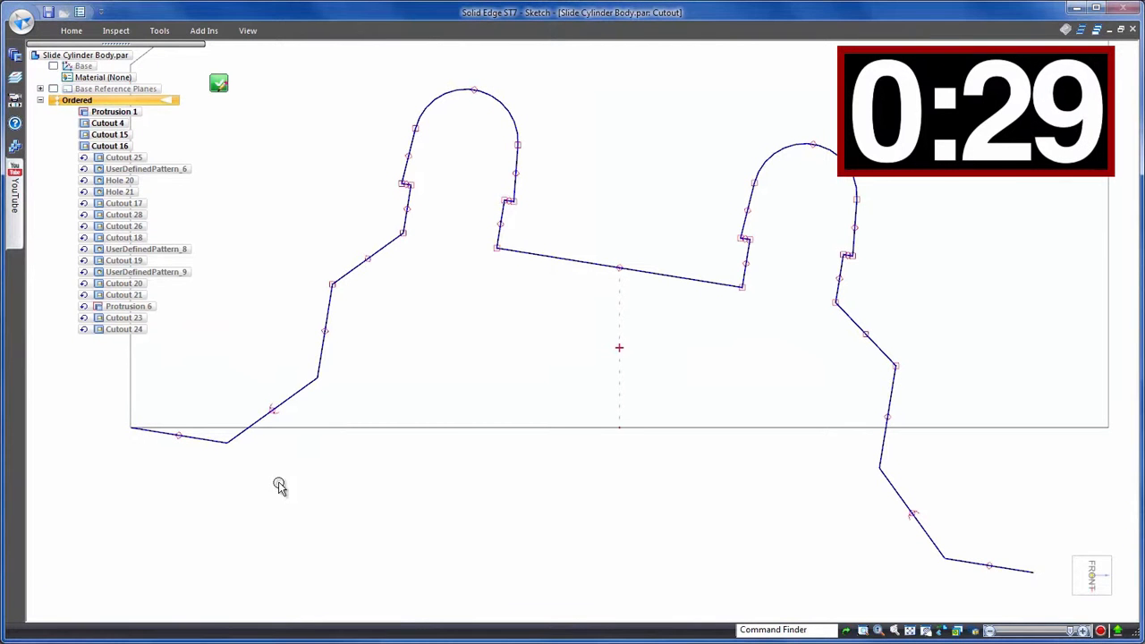
{"action": "left_click", "coordinate": [1032, 572]}
{"action": "left_click", "coordinate": [1092, 427]}
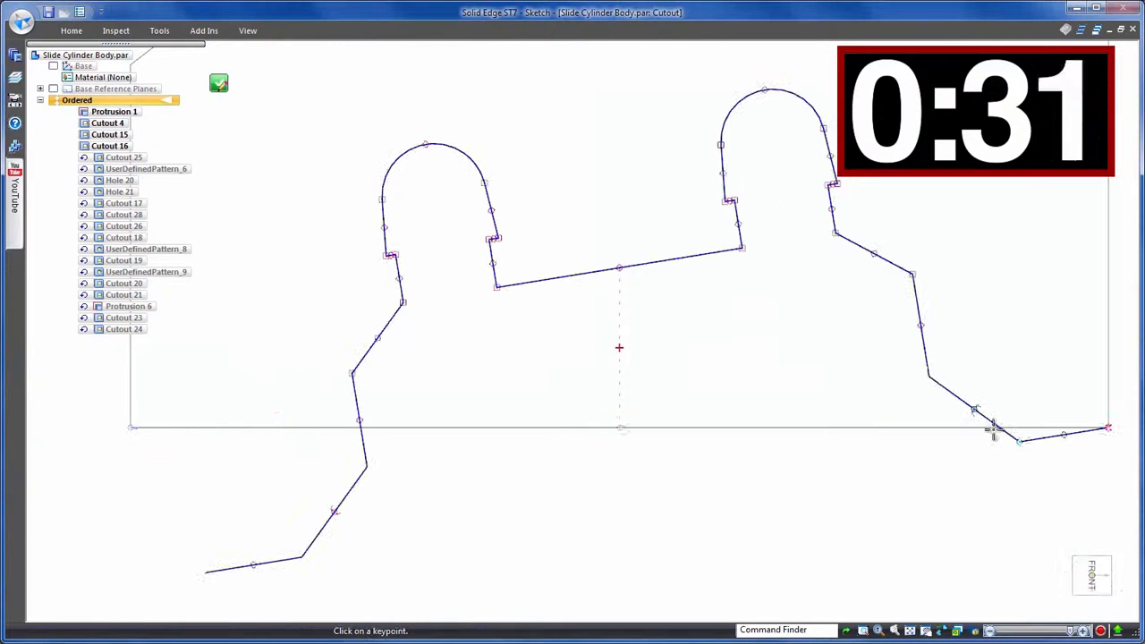
{"action": "left_click", "coordinate": [206, 569]}
{"action": "left_click", "coordinate": [195, 427]}
{"action": "key", "text": "Escape"}
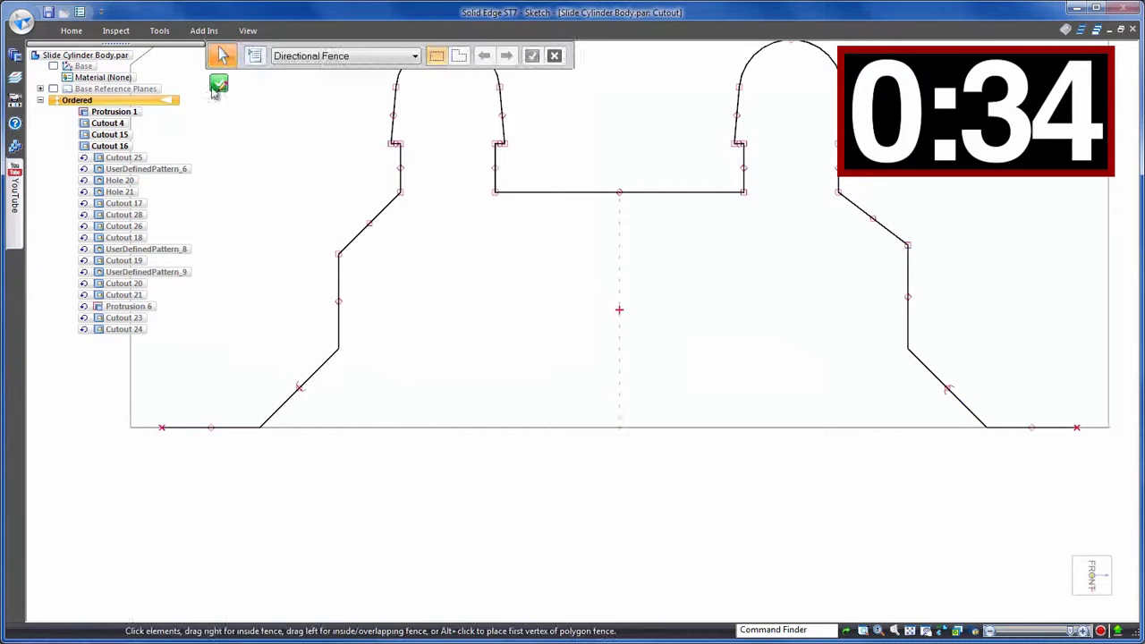
{"action": "left_click", "coordinate": [217, 84]}
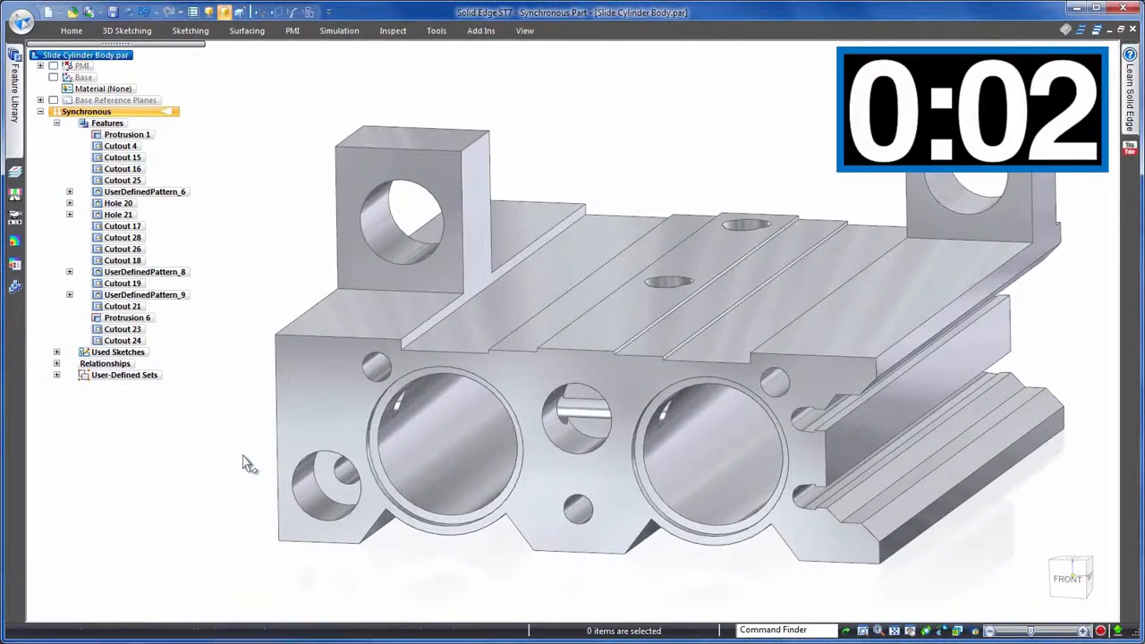
Step: Dimension the vertical outer edge of the block's front face and set it to 31 mm, growing in both directions
{"action": "key", "text": "d"}
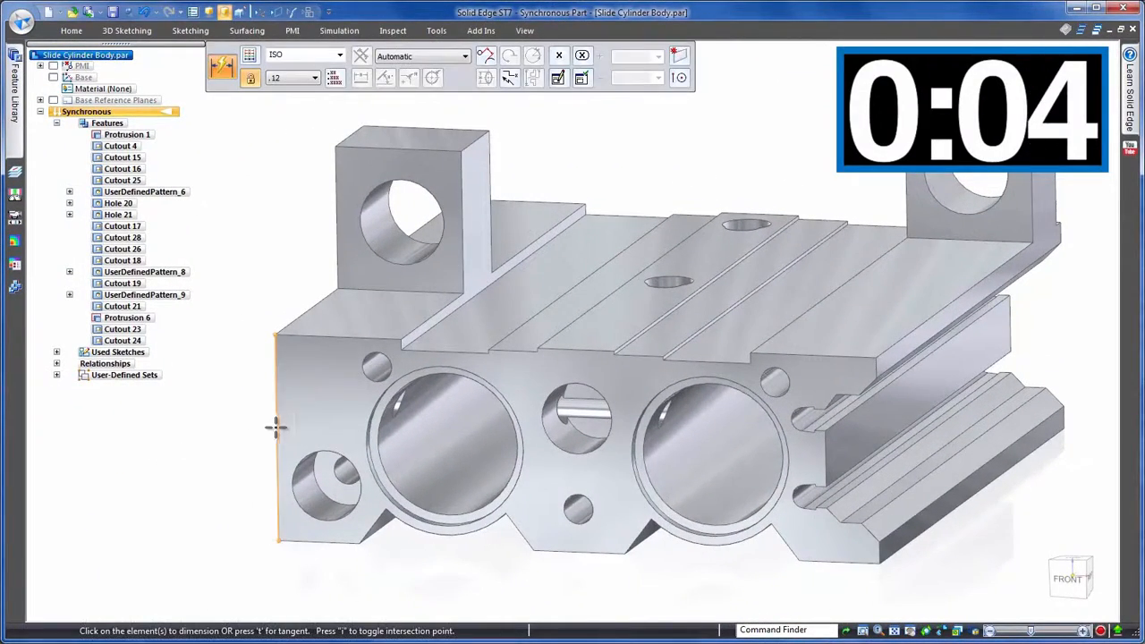
{"action": "left_click", "coordinate": [274, 428]}
{"action": "left_click", "coordinate": [231, 433]}
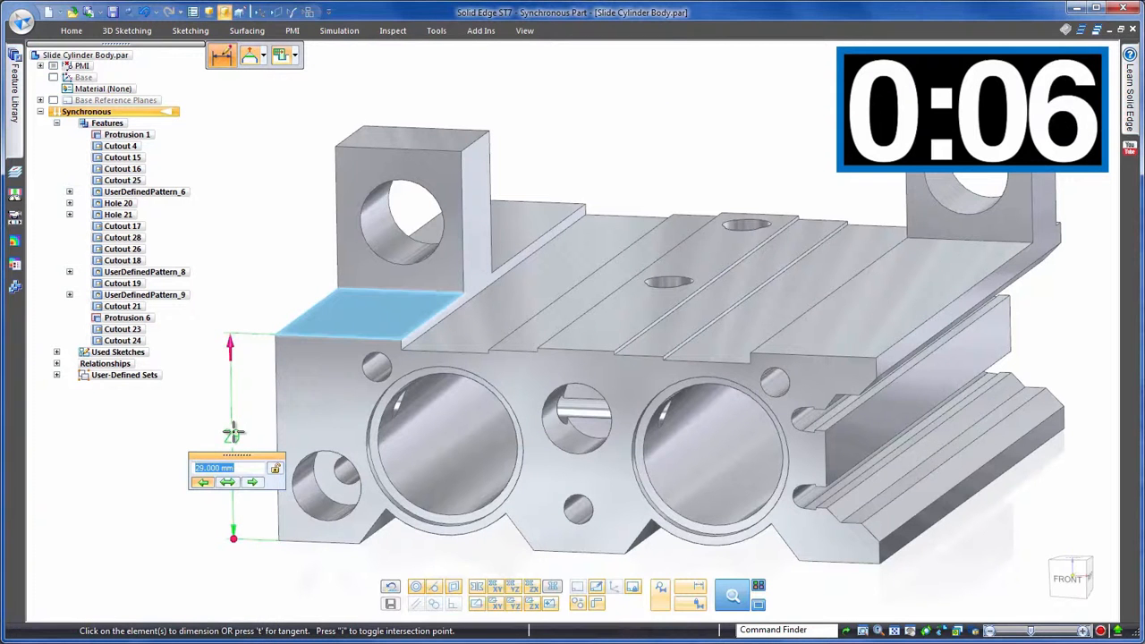
{"action": "left_click", "coordinate": [227, 483]}
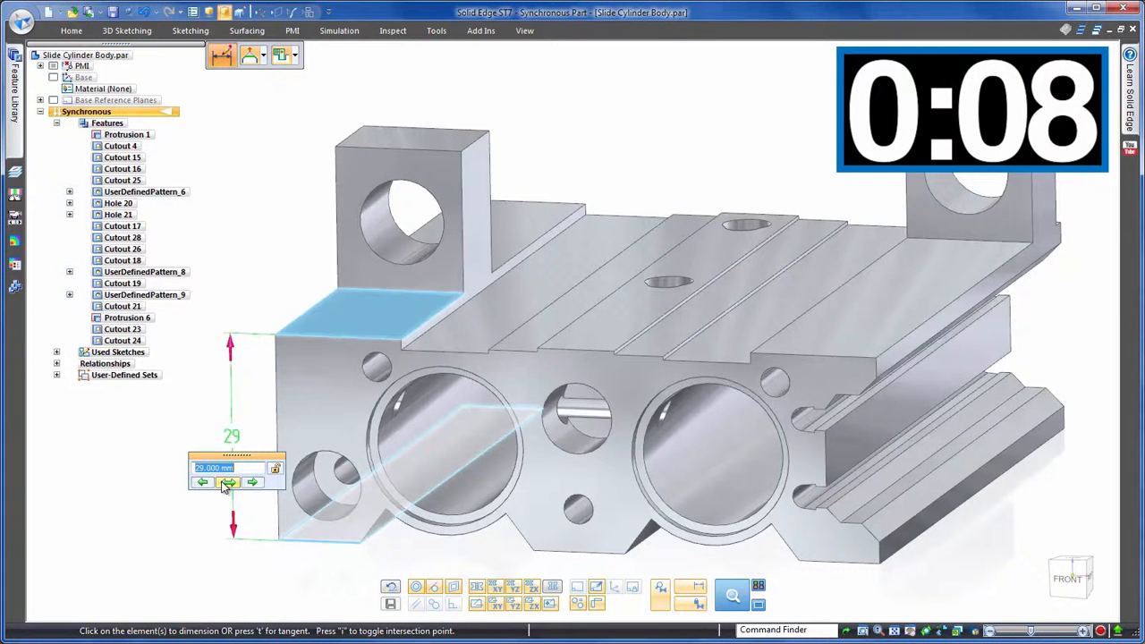
{"action": "key", "text": "Return"}
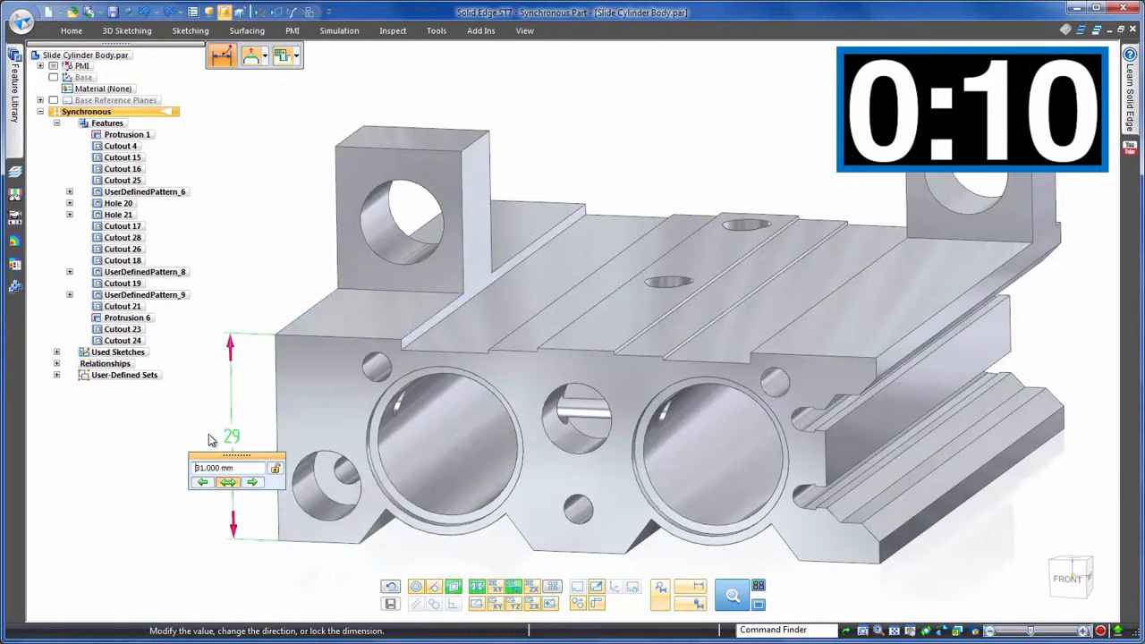
Step: Compare the height change with the coplanar Live Rule off and back on, and accept it with the rule on
{"action": "left_click", "coordinate": [454, 588]}
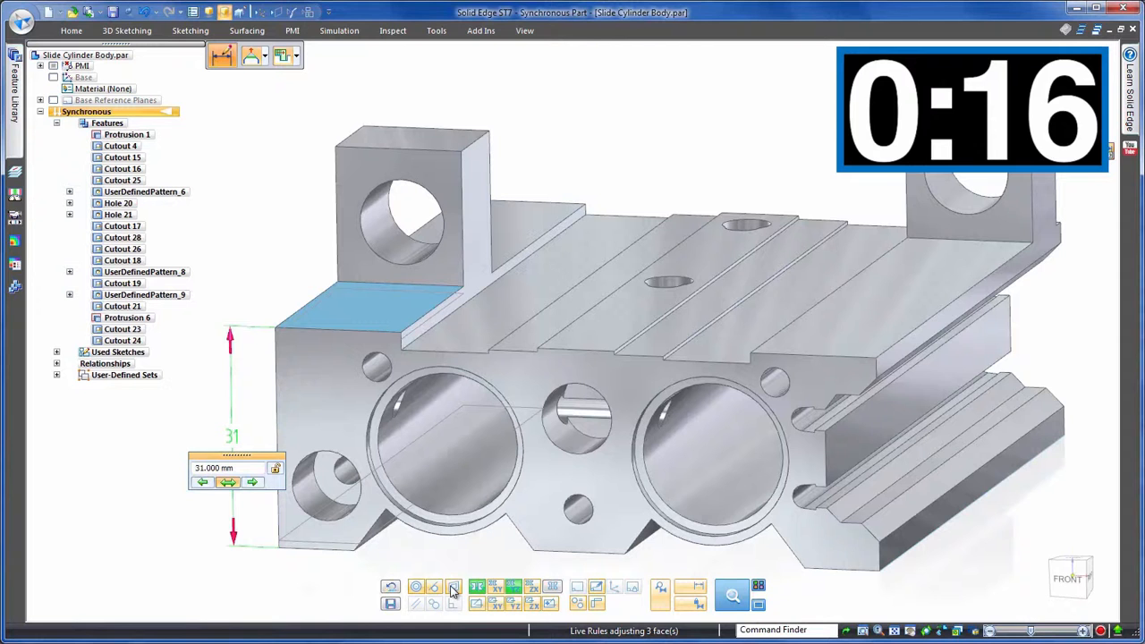
{"action": "left_click", "coordinate": [453, 588]}
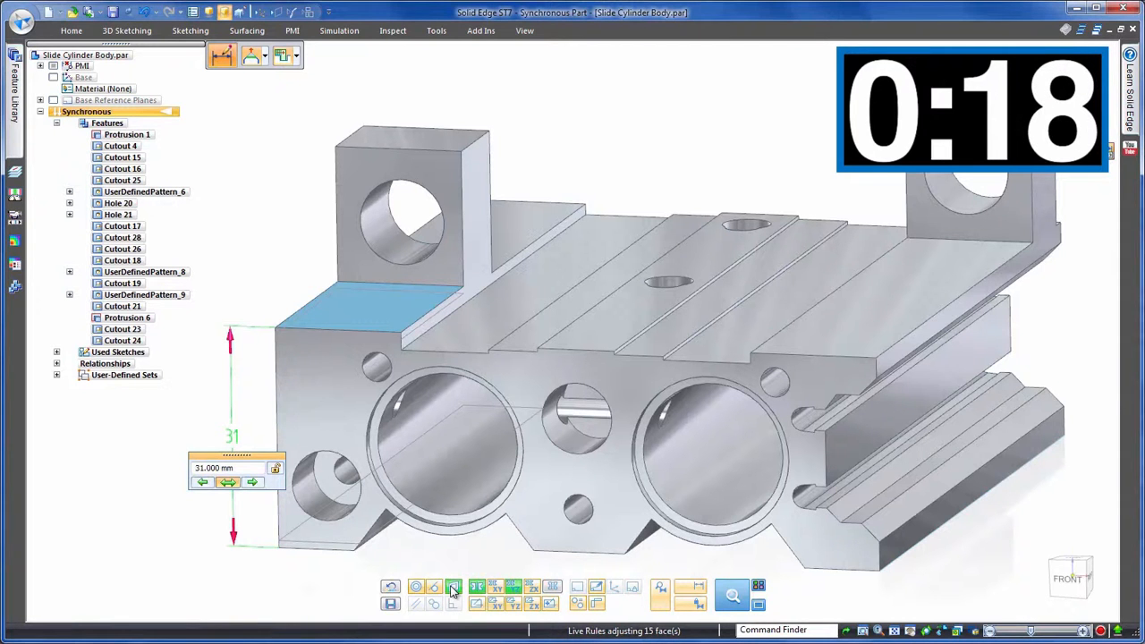
{"action": "left_click", "coordinate": [151, 532]}
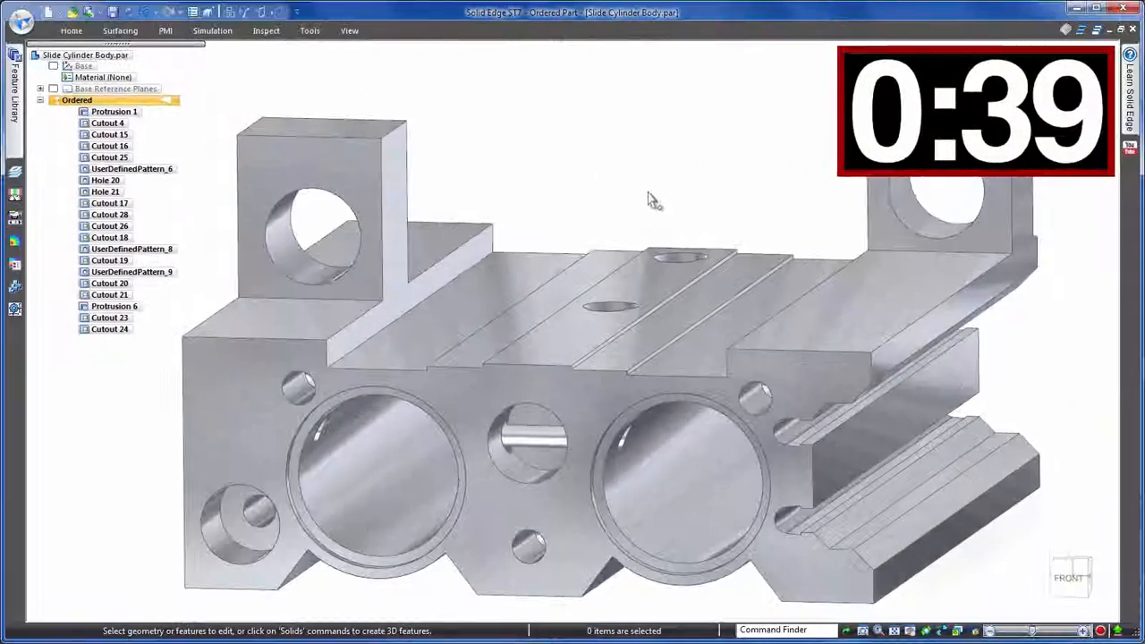
Step: Dimension the clearance between the large cylinder bore nearest the counterbored corner and the arc of the underside cutout
{"action": "middle_click_drag", "start_coordinate": [649, 192], "coordinate": [517, 538]}
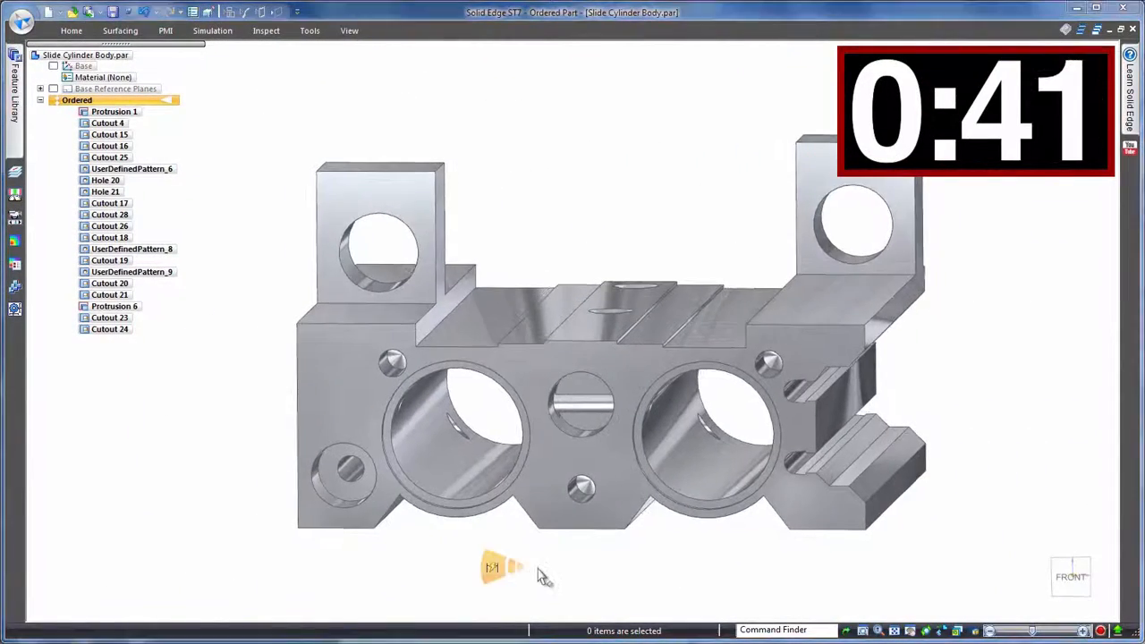
{"action": "right_click_drag", "start_coordinate": [612, 568], "coordinate": [538, 568]}
{"action": "left_click", "coordinate": [486, 55]}
{"action": "middle_click_drag", "start_coordinate": [519, 194], "coordinate": [368, 552]}
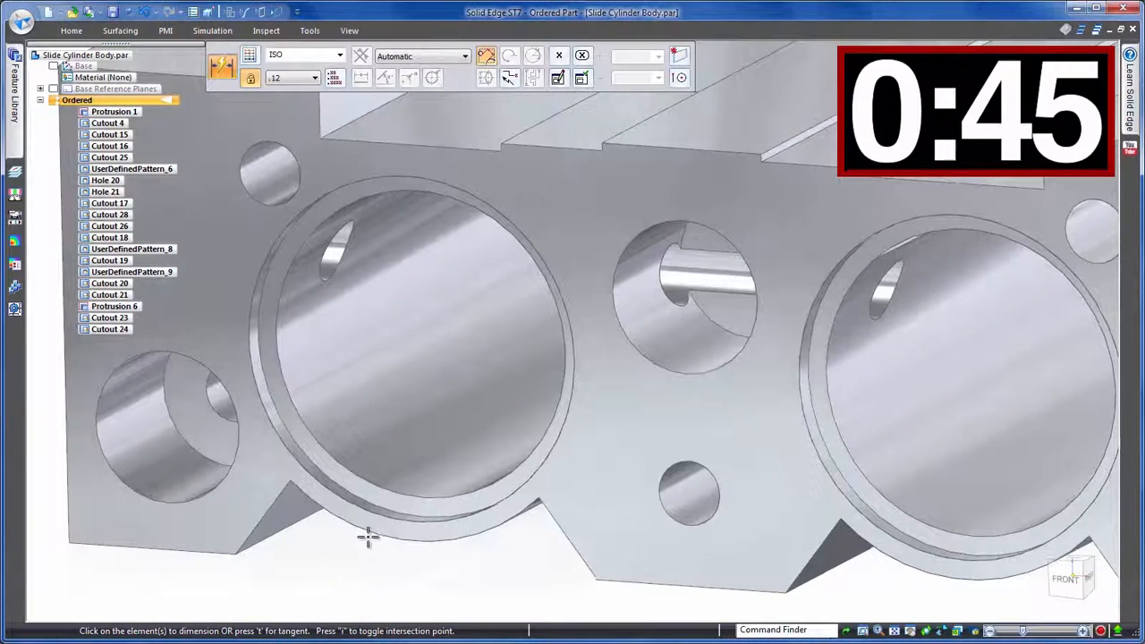
{"action": "left_click", "coordinate": [373, 533]}
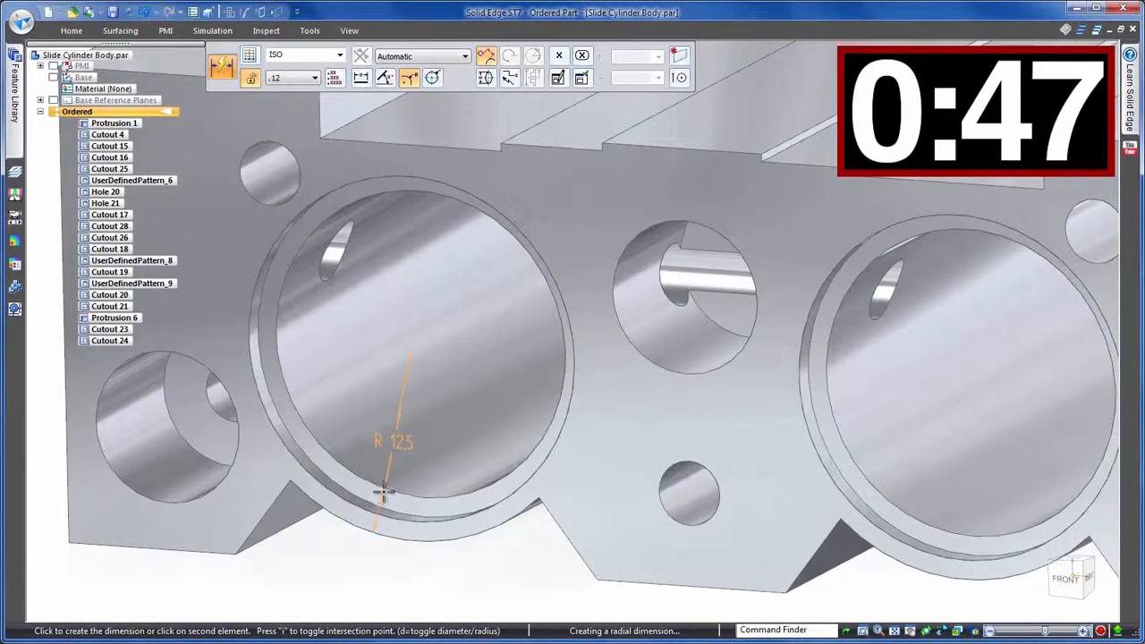
{"action": "left_click", "coordinate": [402, 353]}
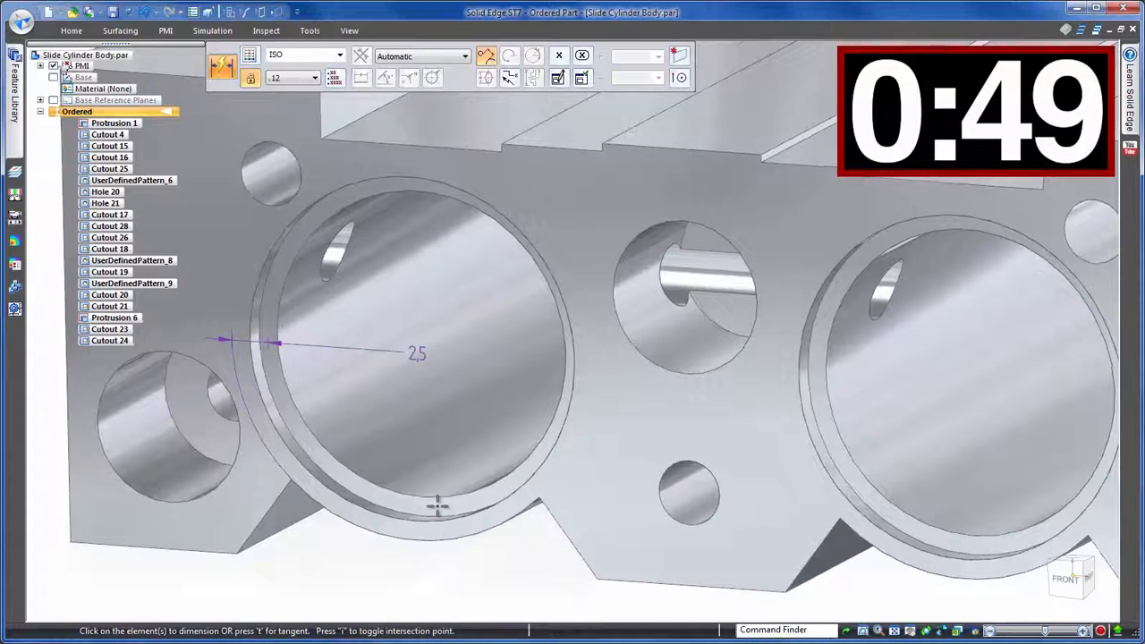
{"action": "scroll", "coordinate": [438, 509], "scroll_direction": "down", "scroll_amount": 2}
{"action": "key", "text": "Escape"}
Step: Edit the profile of Cutout 4, set its arc radius to 12.500+1.5 mm and close the sketch
{"action": "left_click", "coordinate": [347, 510]}
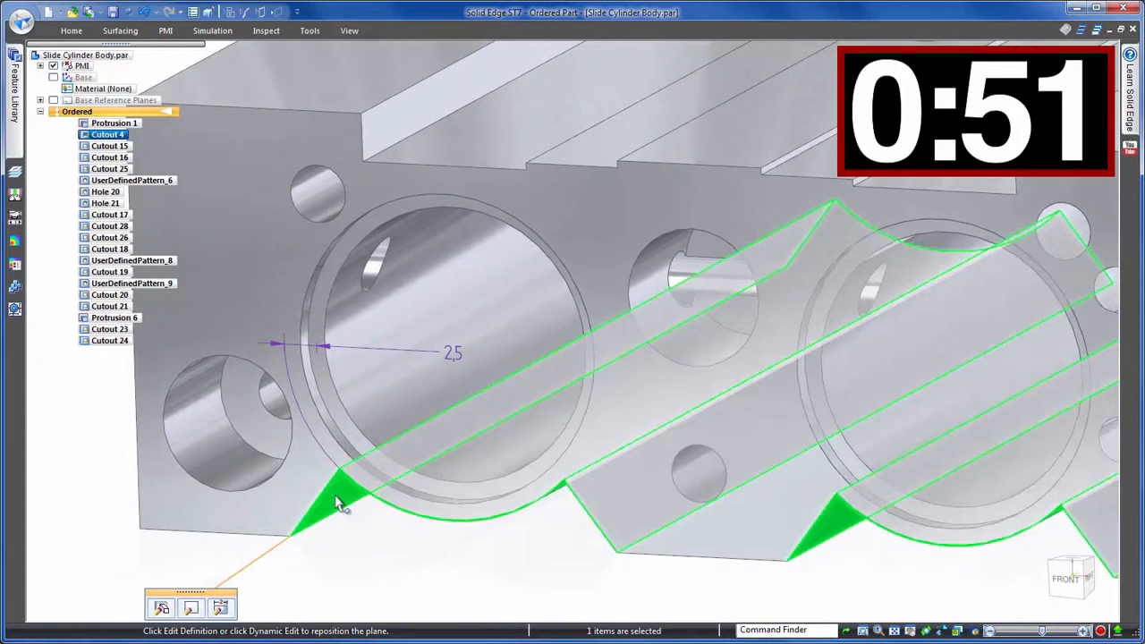
{"action": "left_click", "coordinate": [217, 605]}
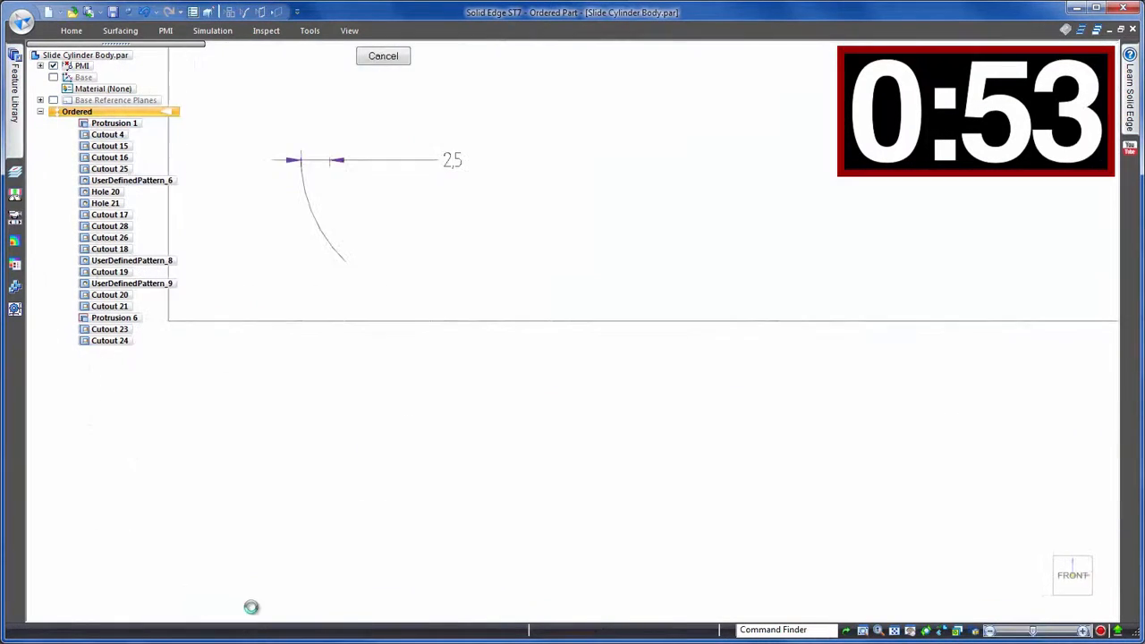
{"action": "left_click", "coordinate": [452, 231]}
{"action": "left_click_drag", "start_coordinate": [442, 269], "coordinate": [426, 267]}
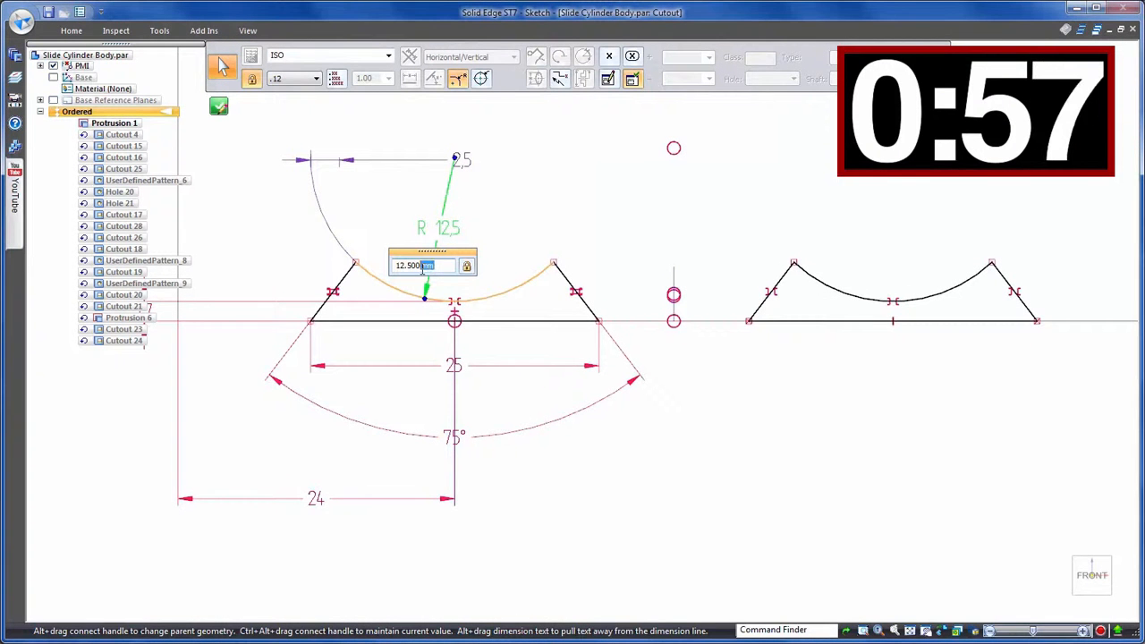
{"action": "type", "text": "+"}
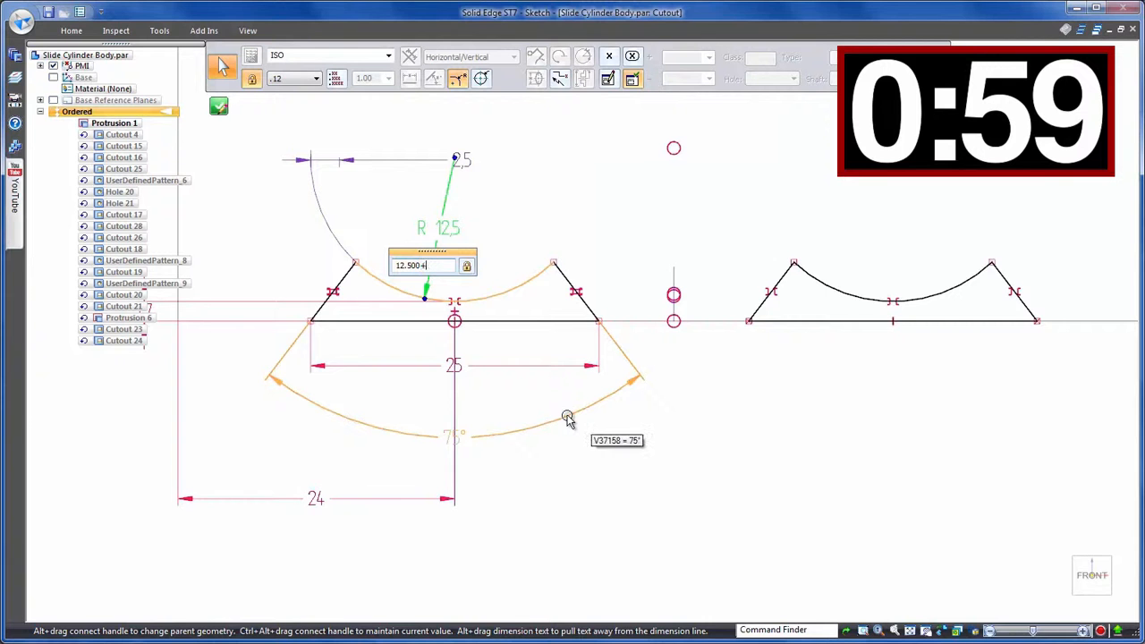
{"action": "type", "text": "1.5"}
{"action": "key", "text": "Return"}
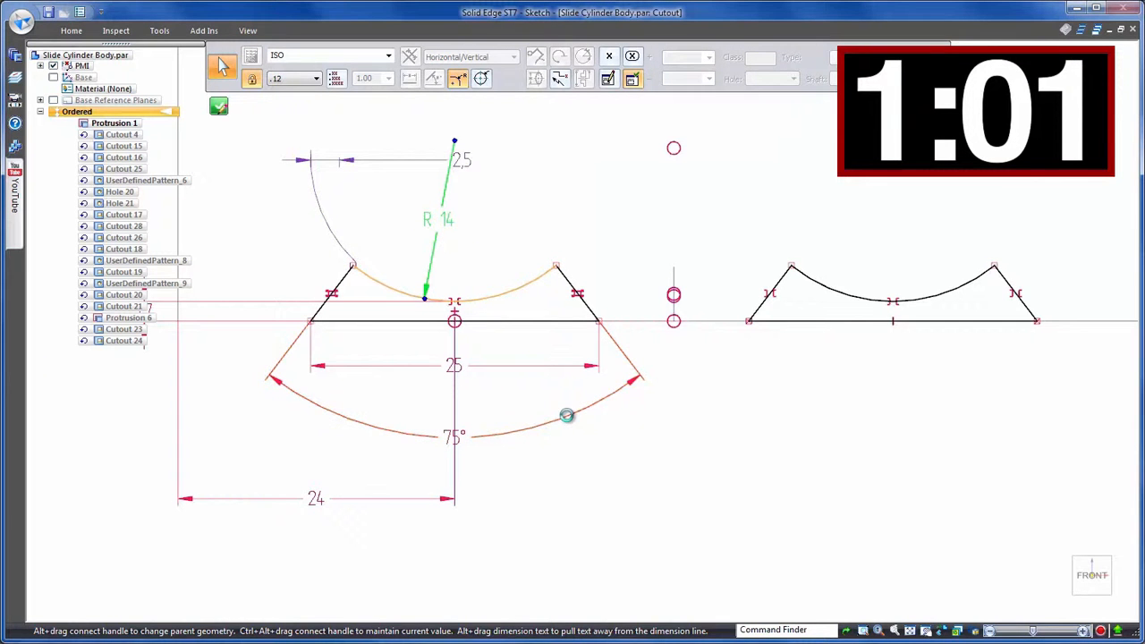
{"action": "left_click", "coordinate": [566, 415]}
{"action": "left_click", "coordinate": [211, 83]}
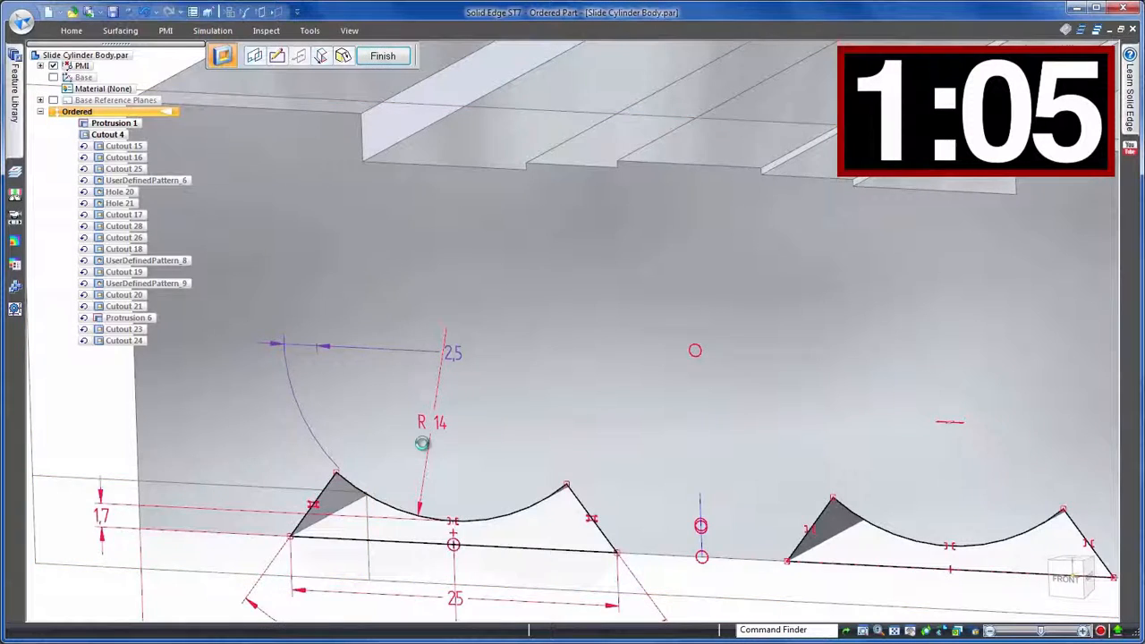
Step: Finish the Cutout 4 edit, check the resulting bore clearance, and undo the arc radius change
{"action": "scroll", "coordinate": [418, 465], "scroll_direction": "down", "scroll_amount": 3}
{"action": "left_click", "coordinate": [442, 535]}
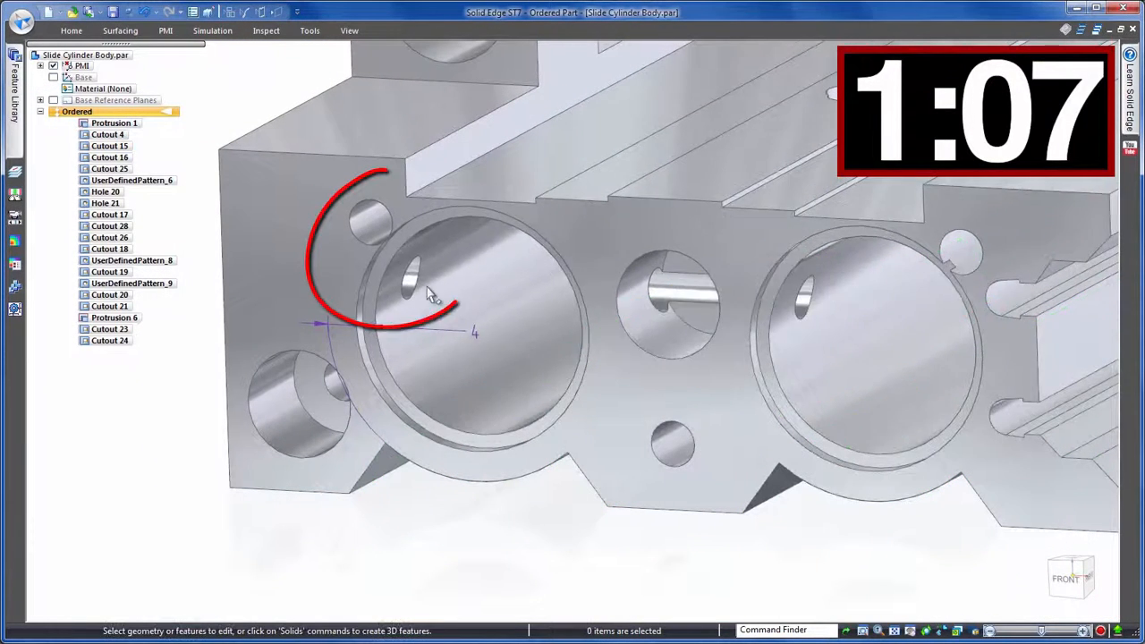
{"action": "left_click", "coordinate": [143, 12]}
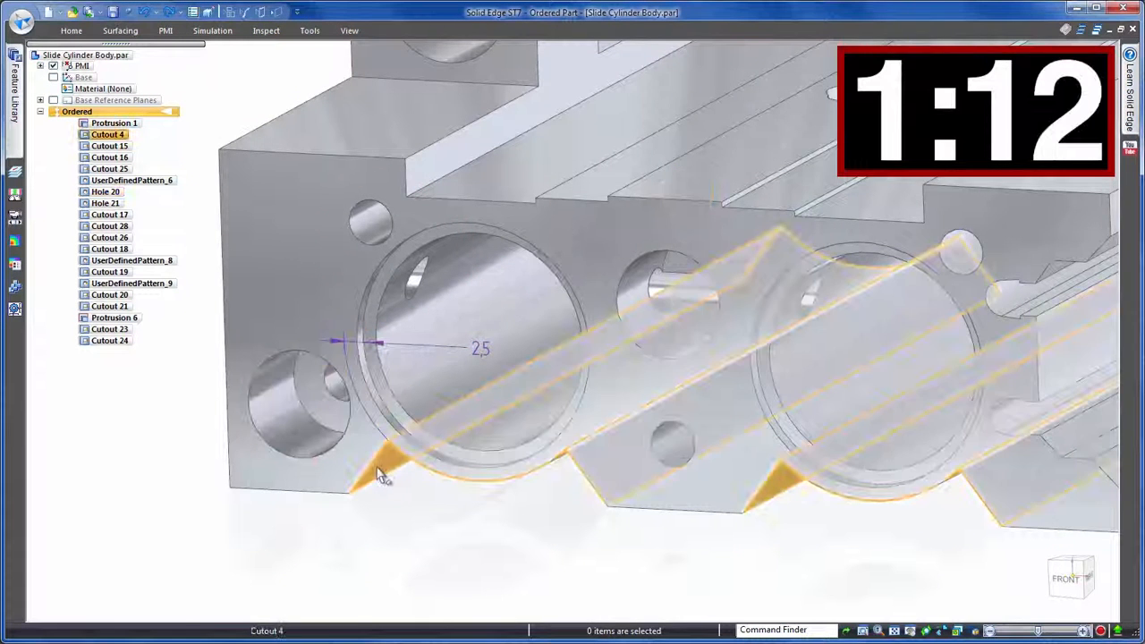
Step: Edit the profile of Cutout 4 and drive the arc by a vertical dimension of 14.2 mm from the baseline to its center
{"action": "left_click", "coordinate": [379, 475]}
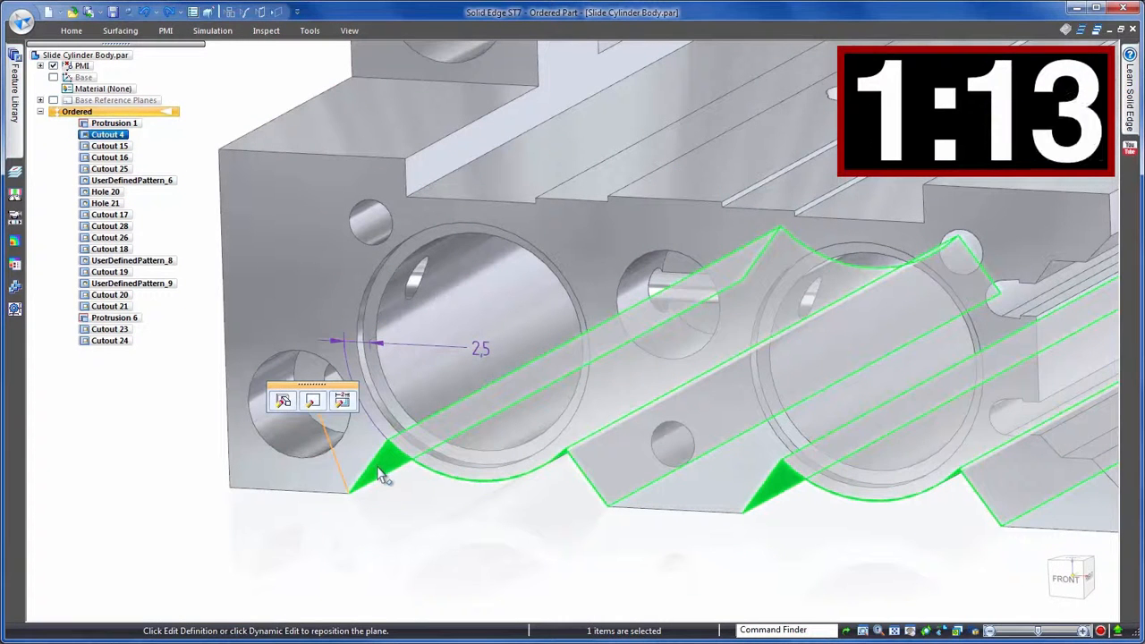
{"action": "left_click", "coordinate": [285, 400]}
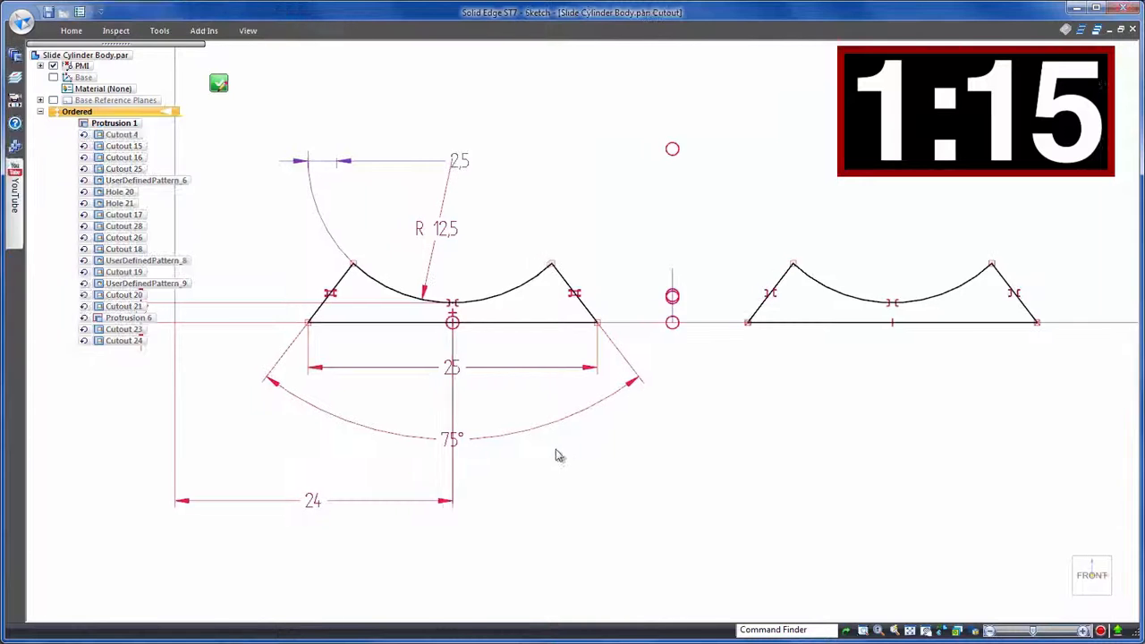
{"action": "left_click", "coordinate": [207, 358]}
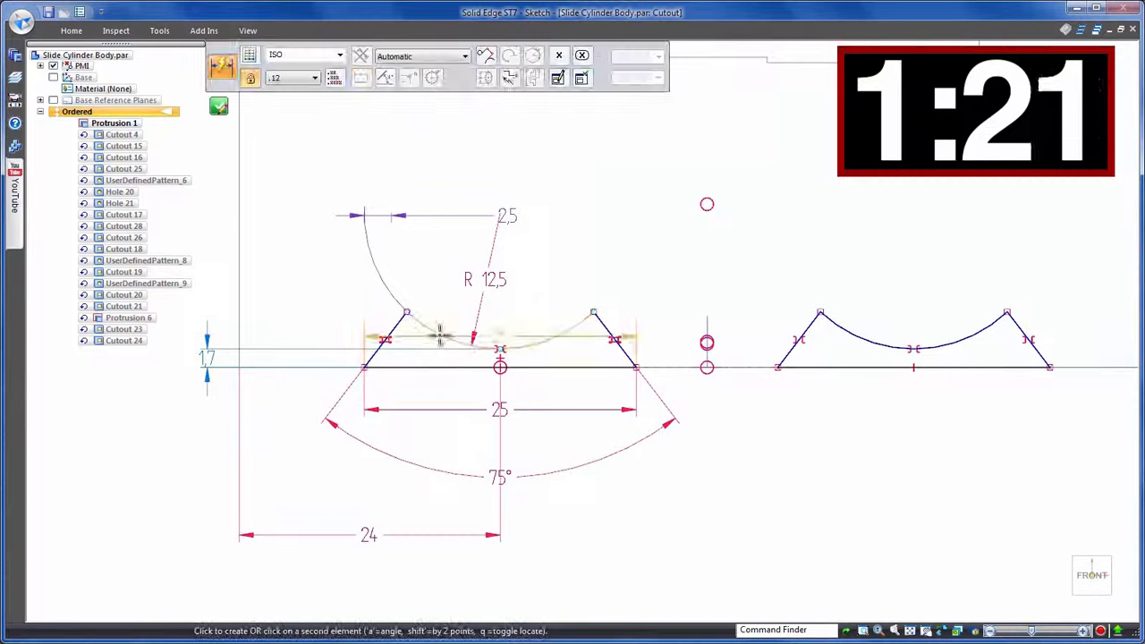
{"action": "left_click", "coordinate": [207, 289]}
{"action": "key", "text": "Escape"}
Step: Set the radius of the arc in the Cutout 4 profile to 14 mm
{"action": "left_click", "coordinate": [486, 279]}
{"action": "type", "text": "14,2"}
{"action": "key", "text": "Return"}
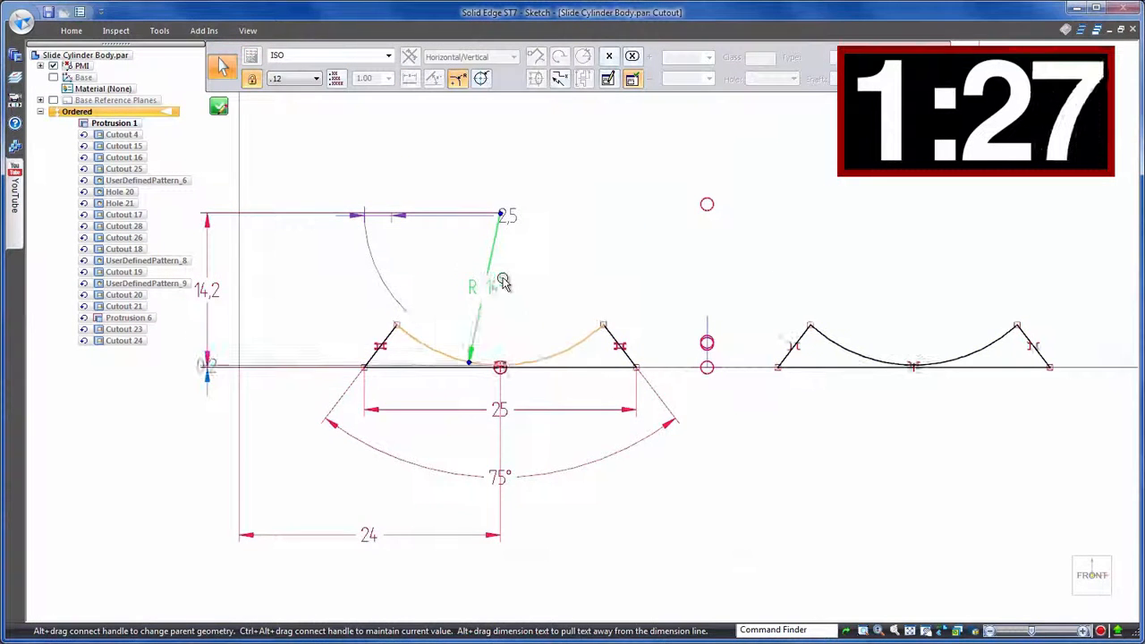
{"action": "key", "text": "Return"}
{"action": "key", "text": "Return"}
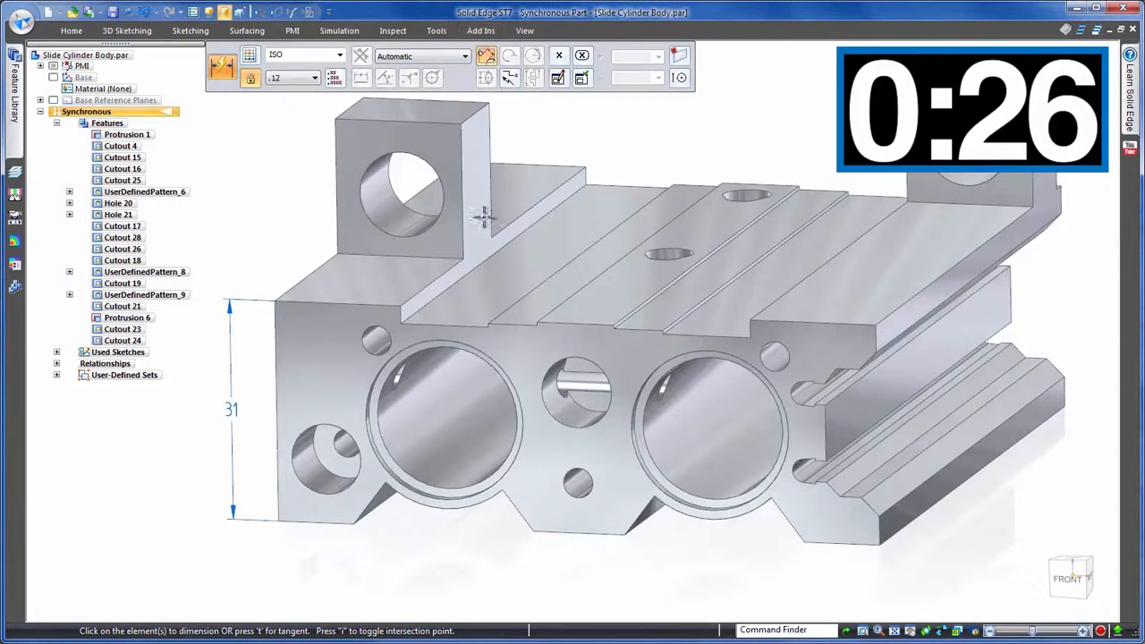
Step: In the synchronous part, dimension the clearance between the large bore and the underside cutout arc and set it to 4 mm, moving the cutout side
{"action": "scroll", "coordinate": [401, 506], "scroll_direction": "up", "scroll_amount": 8}
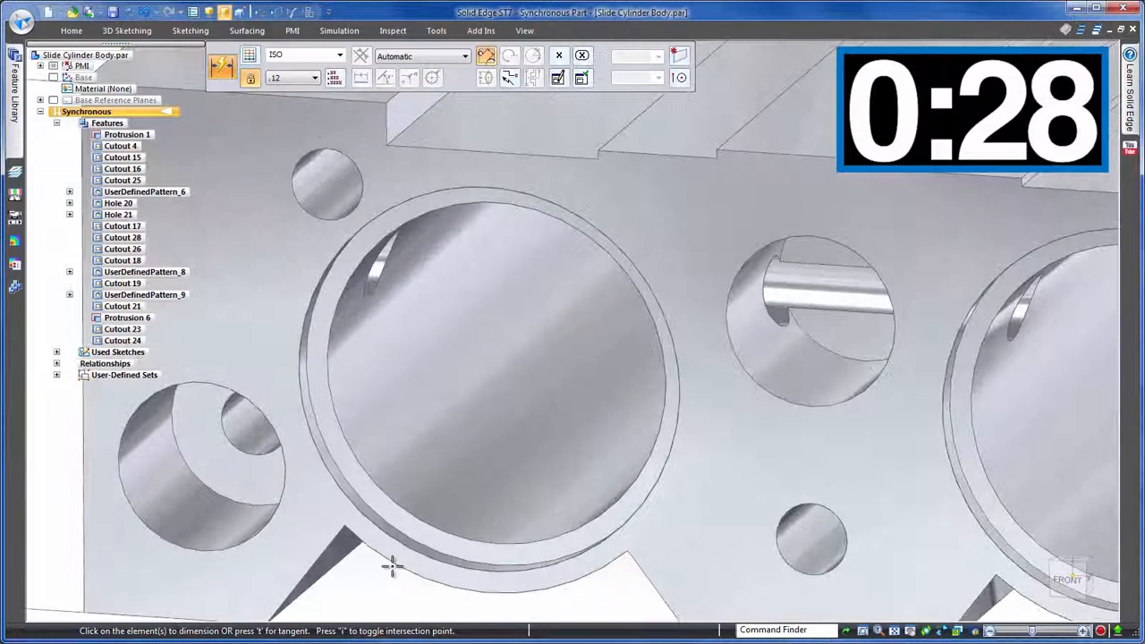
{"action": "left_click", "coordinate": [407, 519]}
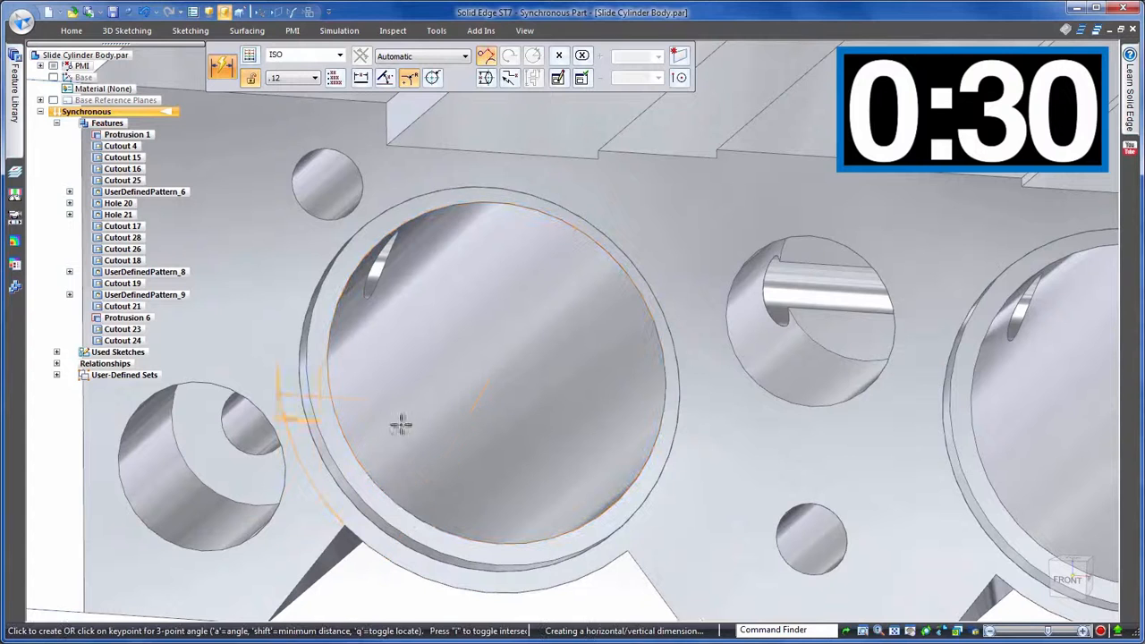
{"action": "left_click", "coordinate": [414, 374]}
{"action": "middle_click_drag", "start_coordinate": [414, 374], "coordinate": [442, 476]}
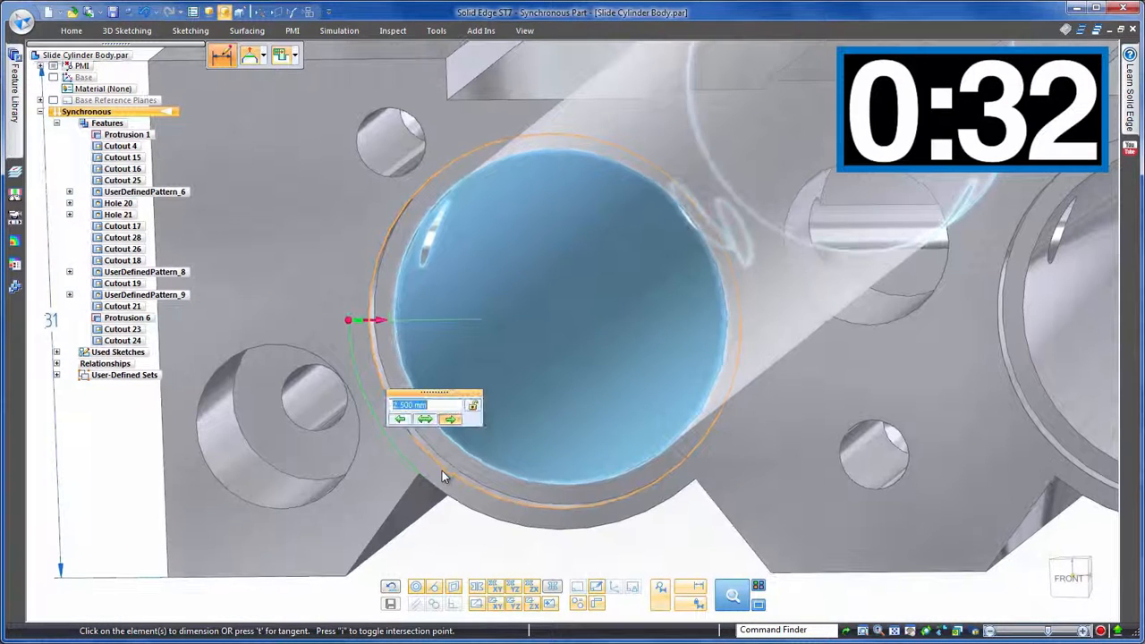
{"action": "left_click", "coordinate": [400, 421]}
{"action": "type", "text": "4"}
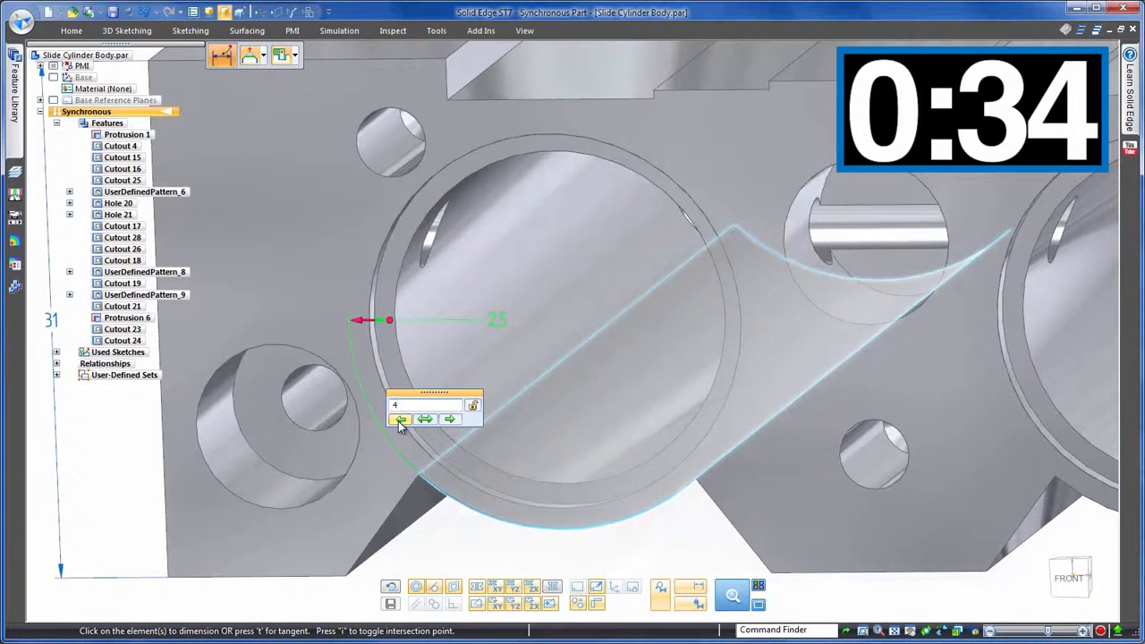
{"action": "key", "text": "Return"}
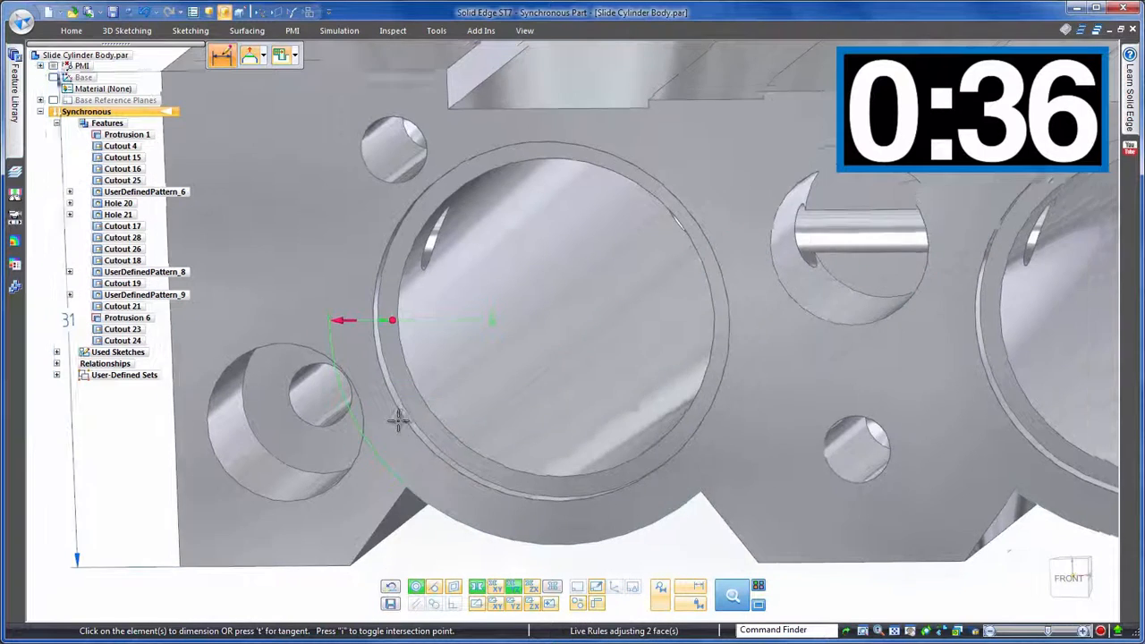
Step: Compare the clearance change with the symmetric Live Rule off and back on, and accept it with the rule on
{"action": "scroll", "coordinate": [398, 421], "scroll_direction": "down", "scroll_amount": 2}
{"action": "middle_click_drag", "start_coordinate": [398, 421], "coordinate": [599, 561]}
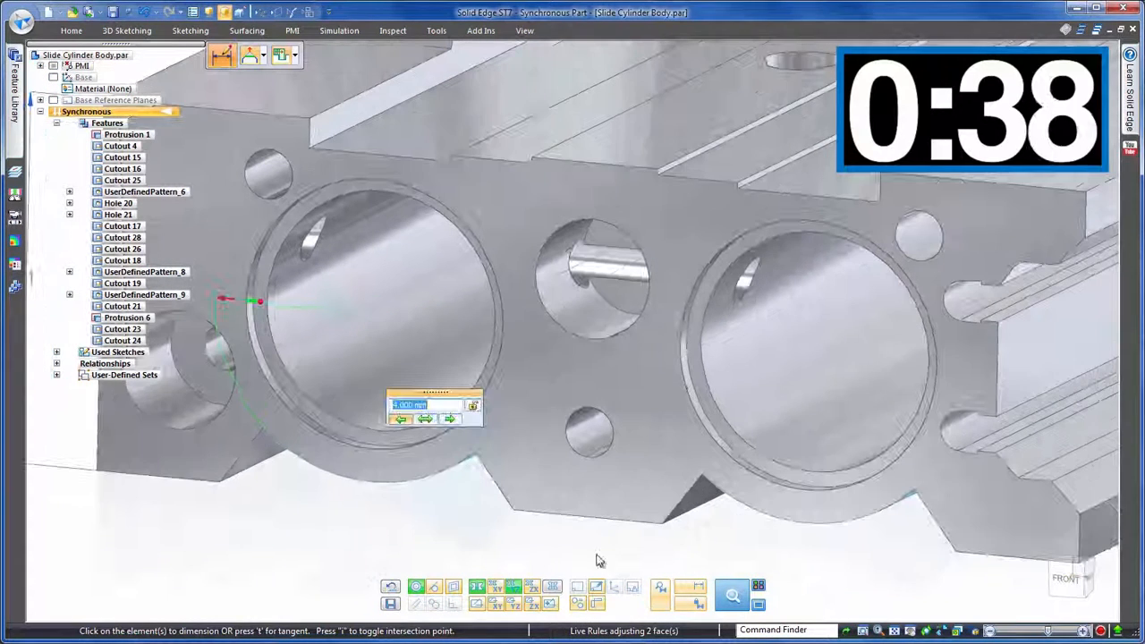
{"action": "left_click", "coordinate": [479, 591]}
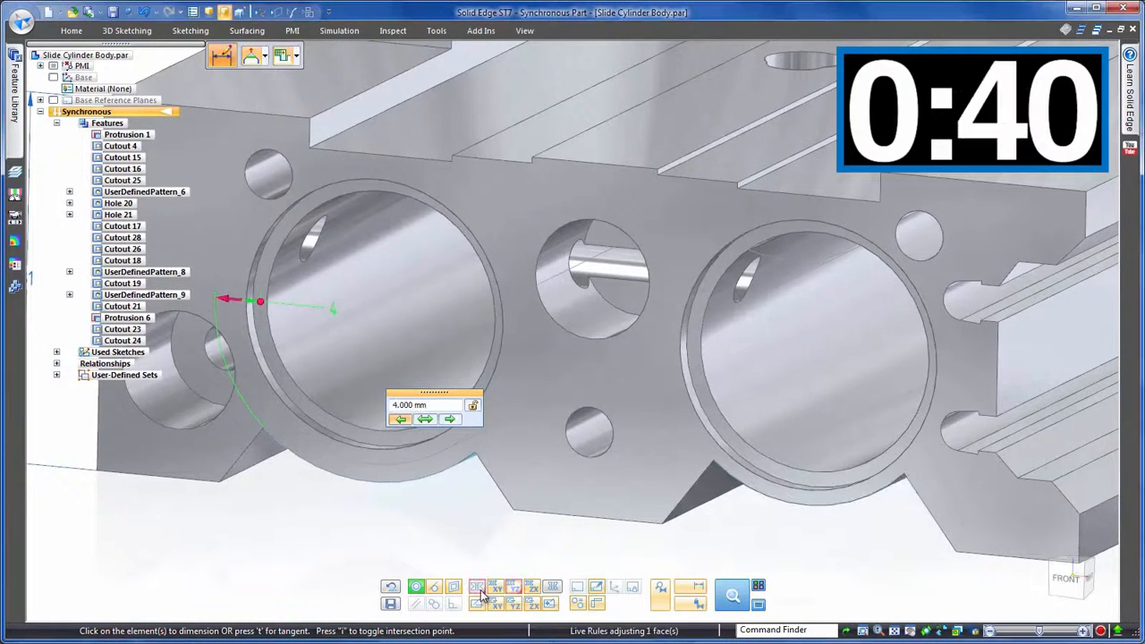
{"action": "left_click", "coordinate": [480, 590]}
{"action": "middle_click_drag", "start_coordinate": [480, 586], "coordinate": [476, 547]}
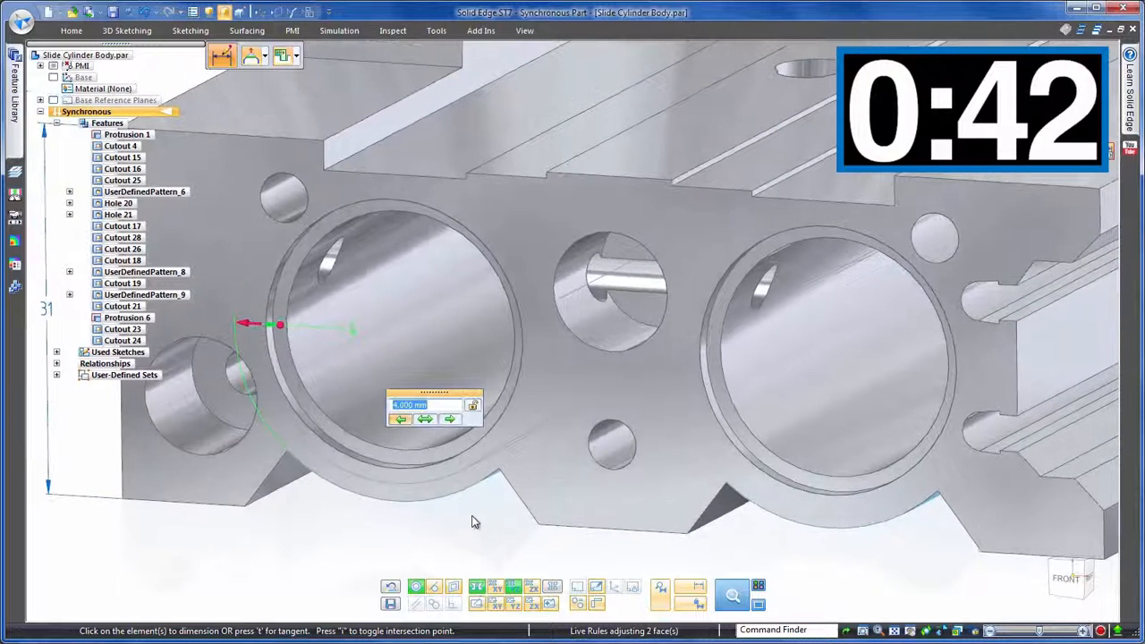
{"action": "key", "text": "Escape"}
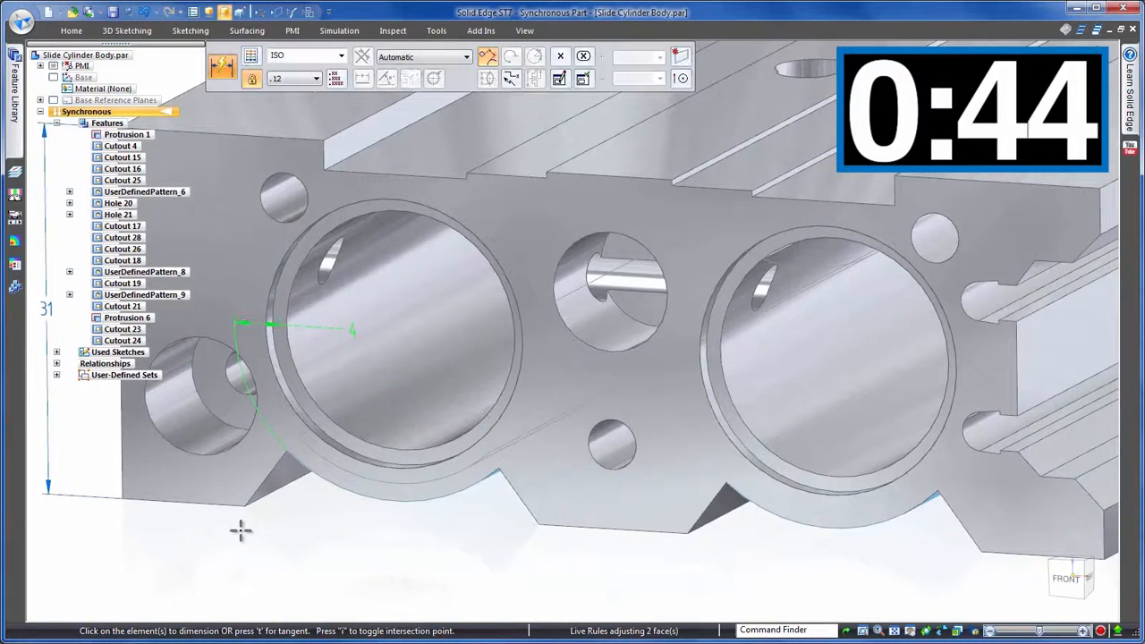
{"action": "key", "text": "Escape"}
Step: In the ordered part, section the body lengthwise with clipping planes to examine the corner counterbored hole and the side holes, and turn clipping off
{"action": "key", "text": "ctrl+i"}
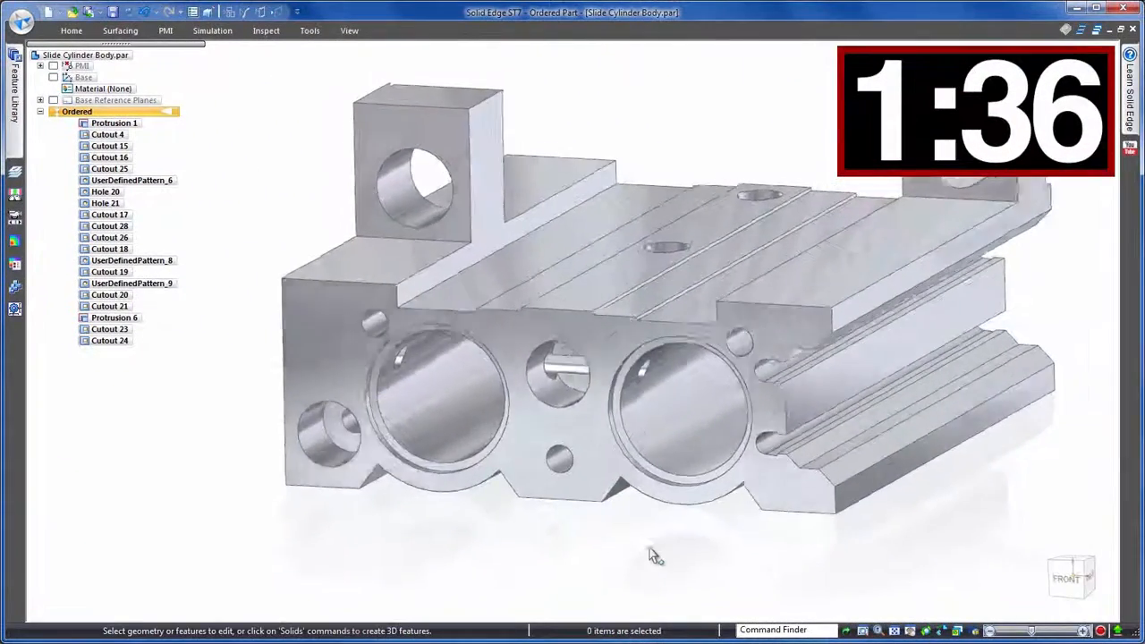
{"action": "key", "text": "ctrl+j"}
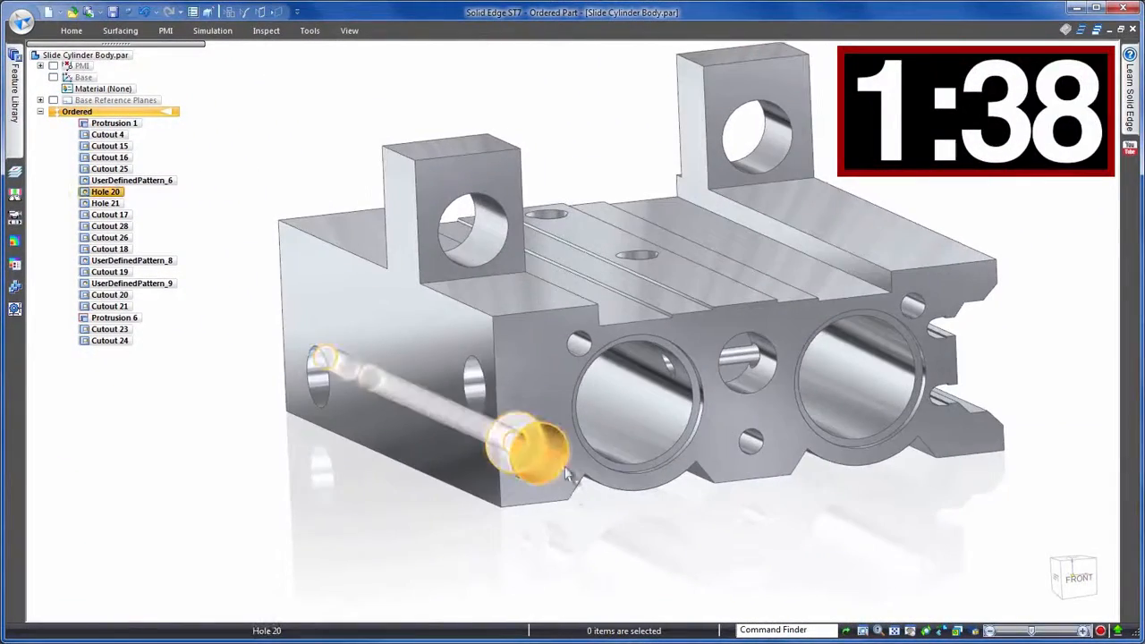
{"action": "scroll", "coordinate": [501, 405], "scroll_direction": "up", "scroll_amount": 1}
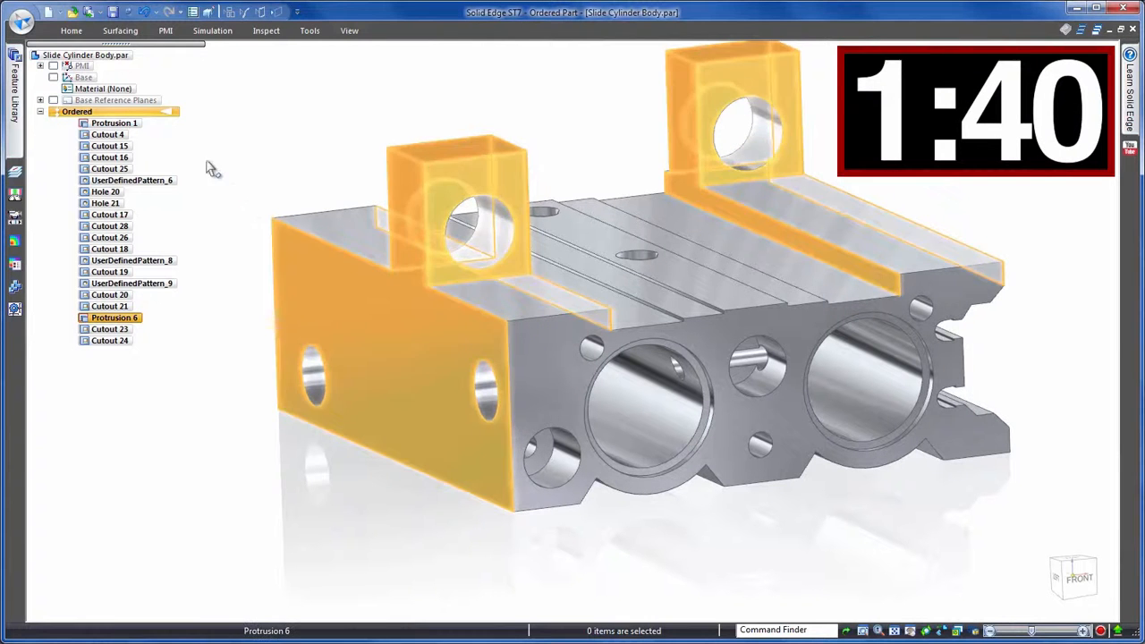
{"action": "left_click", "coordinate": [92, 31]}
{"action": "left_click", "coordinate": [349, 30]}
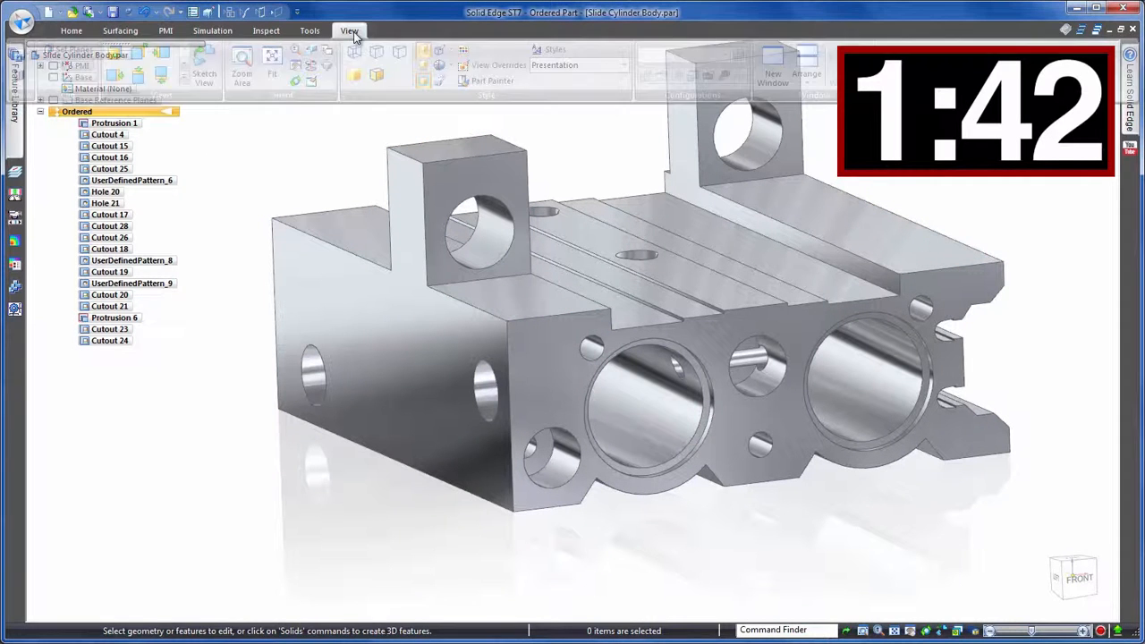
{"action": "left_click", "coordinate": [70, 61]}
{"action": "left_click", "coordinate": [370, 300]}
{"action": "left_click", "coordinate": [905, 304]}
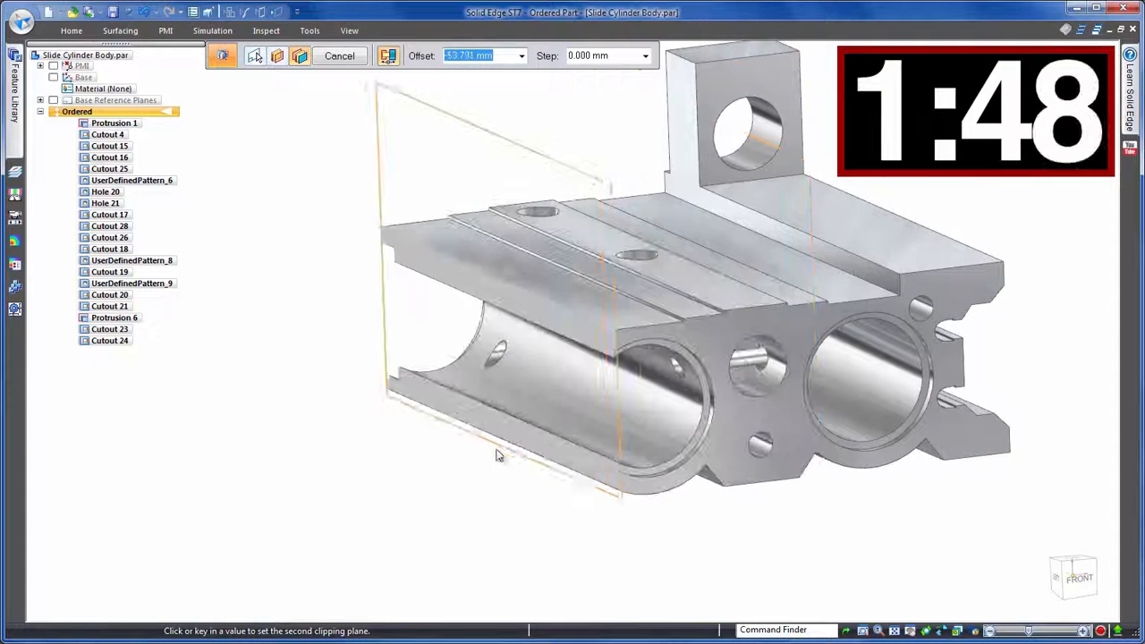
{"action": "left_click", "coordinate": [433, 471]}
{"action": "right_click", "coordinate": [854, 542]}
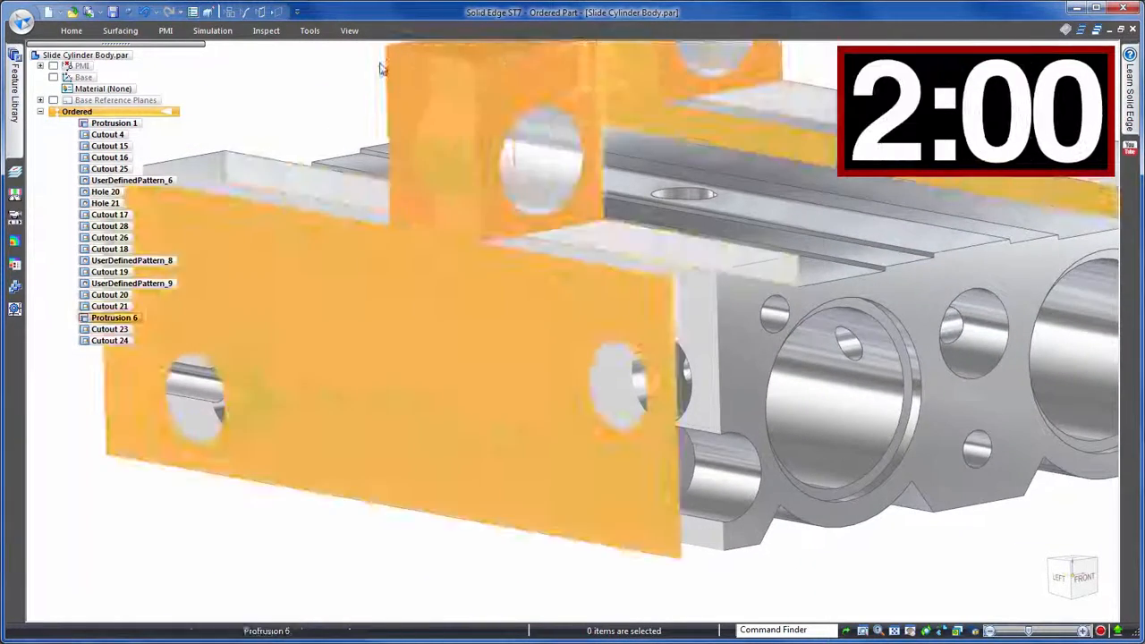
{"action": "left_click", "coordinate": [352, 33]}
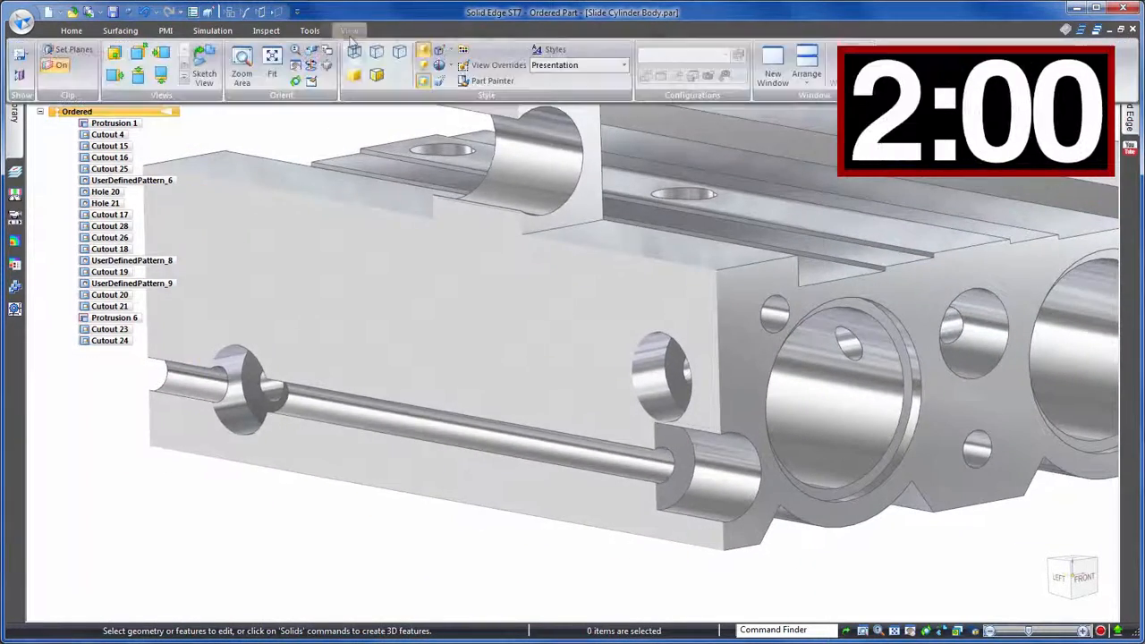
{"action": "left_click", "coordinate": [68, 67]}
Step: Edit the profile of Hole 20, reduce its center height above the block's bottom edge by 1 mm and close the sketch
{"action": "left_click", "coordinate": [754, 481]}
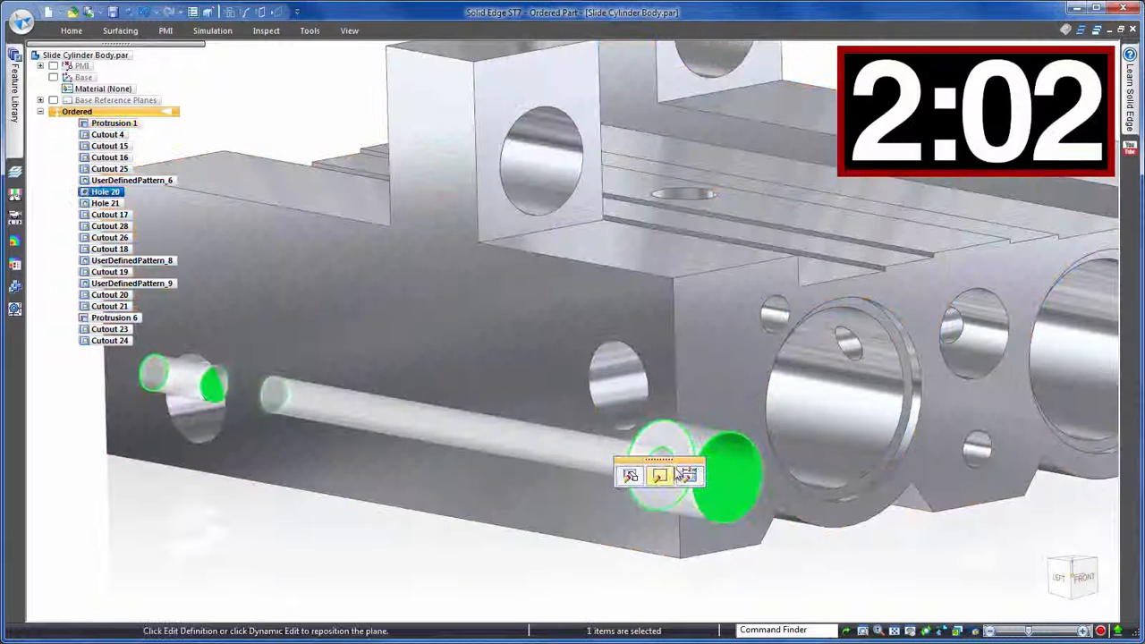
{"action": "left_click", "coordinate": [657, 472]}
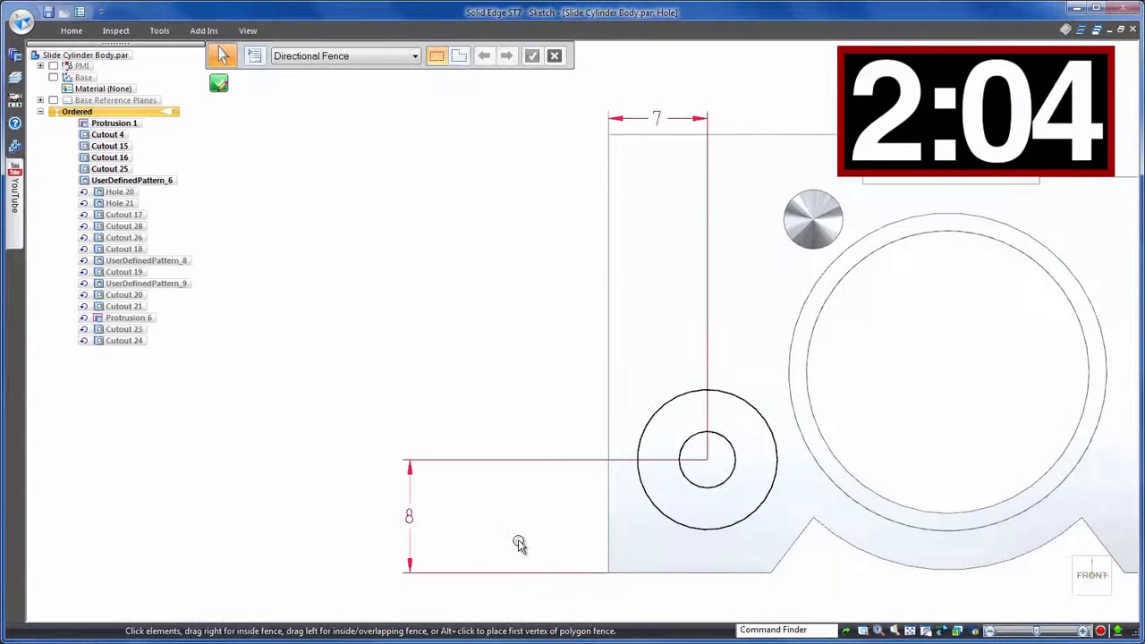
{"action": "left_click", "coordinate": [409, 517]}
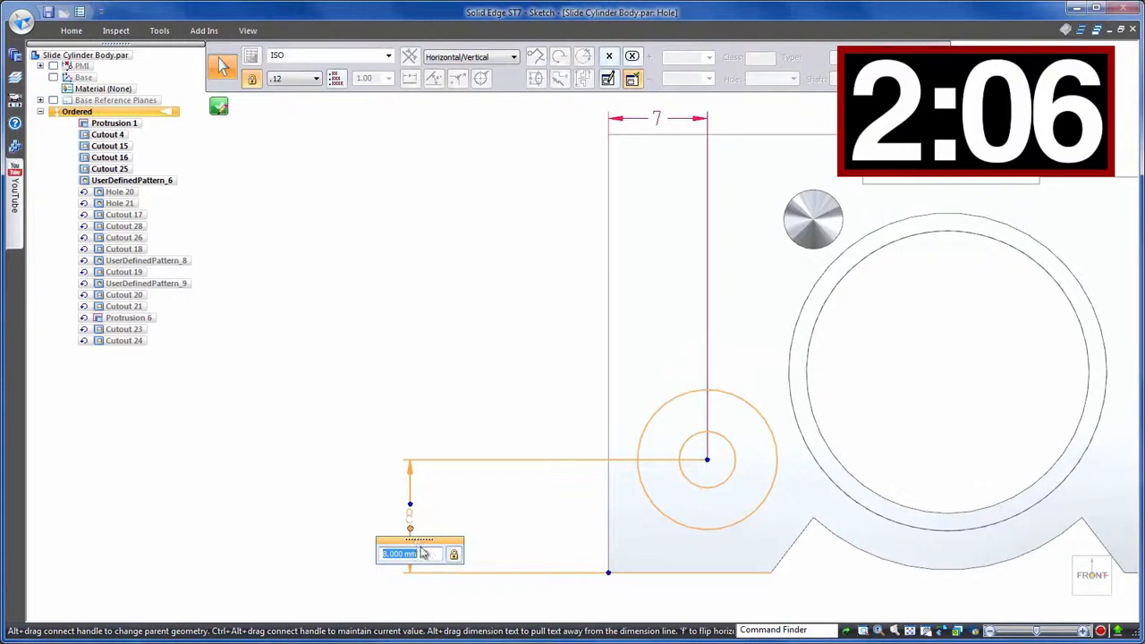
{"action": "type", "text": "-1"}
{"action": "key", "text": "Return"}
{"action": "left_click", "coordinate": [320, 402]}
{"action": "left_click", "coordinate": [218, 105]}
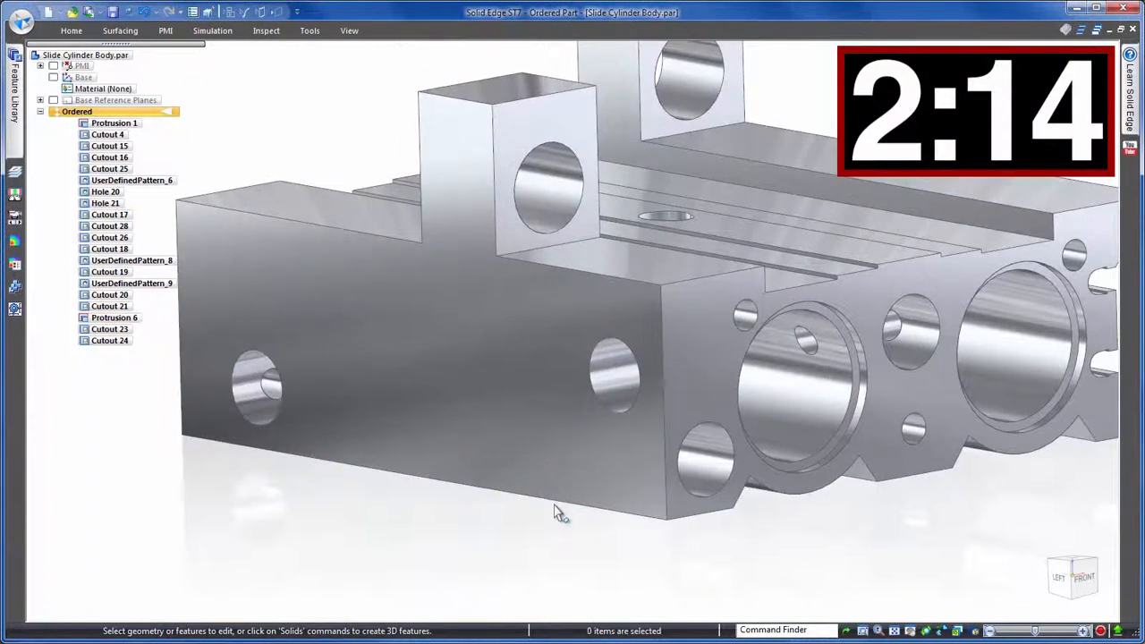
Step: Open the profile of Cutout 28 to check how its 10 mm circle is positioned, and close the sketch
{"action": "left_click", "coordinate": [605, 379]}
{"action": "left_click", "coordinate": [606, 338]}
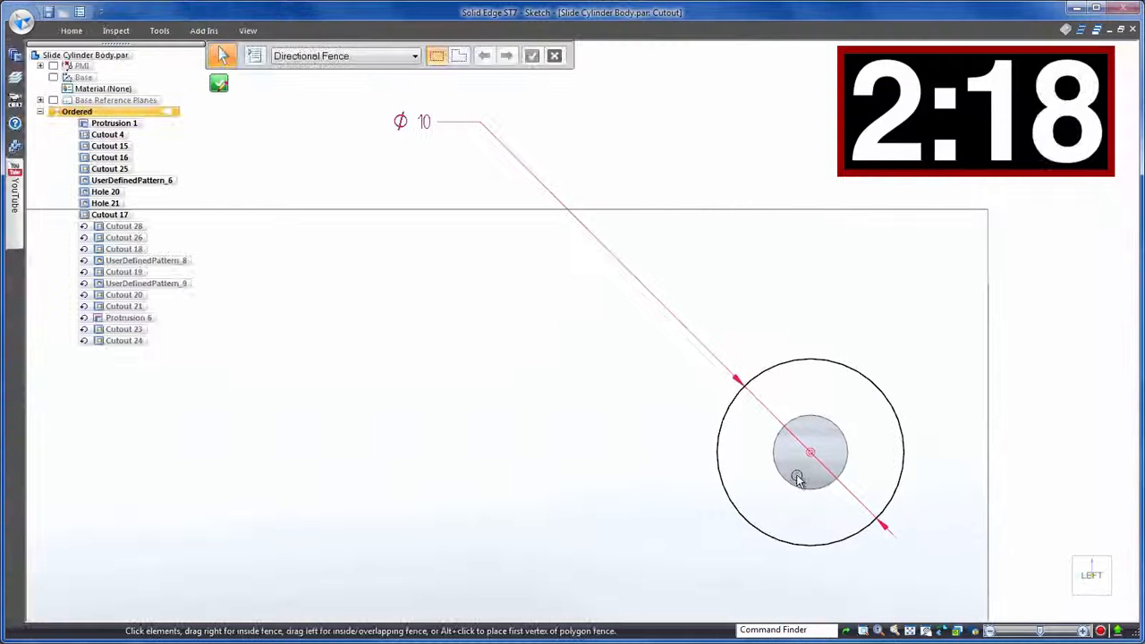
{"action": "left_click", "coordinate": [811, 458]}
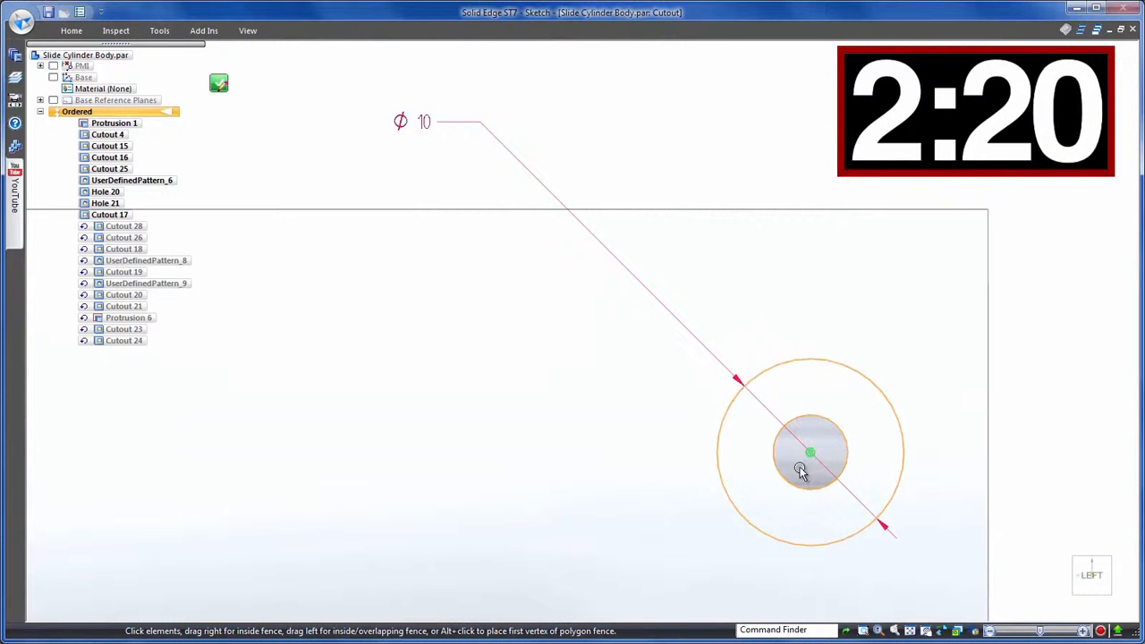
{"action": "left_click", "coordinate": [219, 85]}
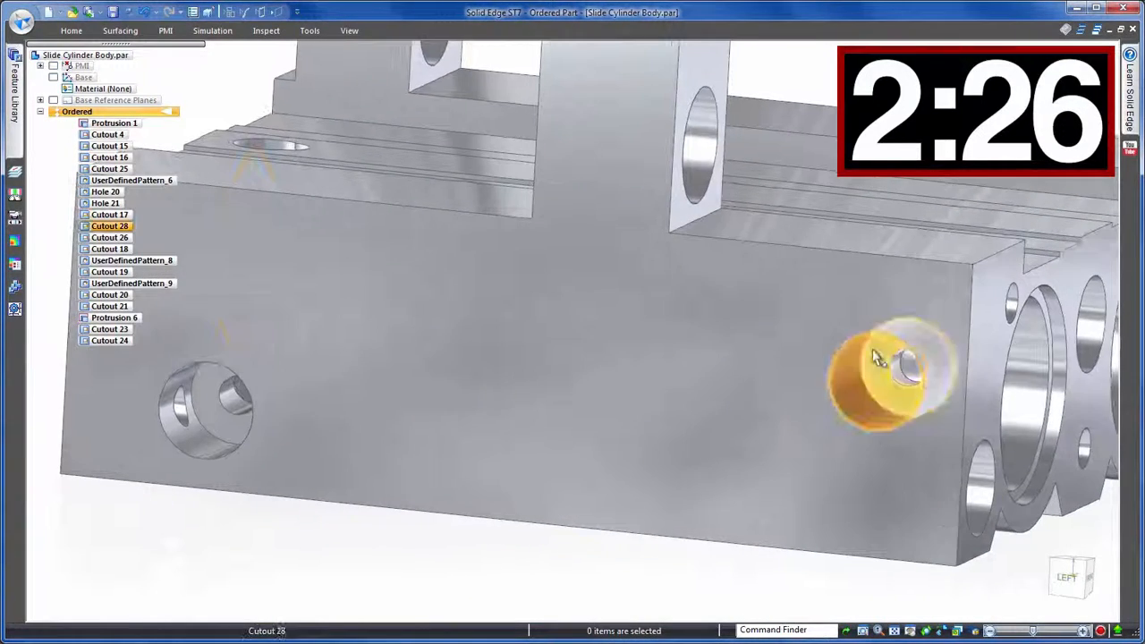
Step: Edit the profile of Cutout 17, set its circle's height above the block's bottom edge to 19 mm and close the sketch
{"action": "left_click", "coordinate": [904, 375]}
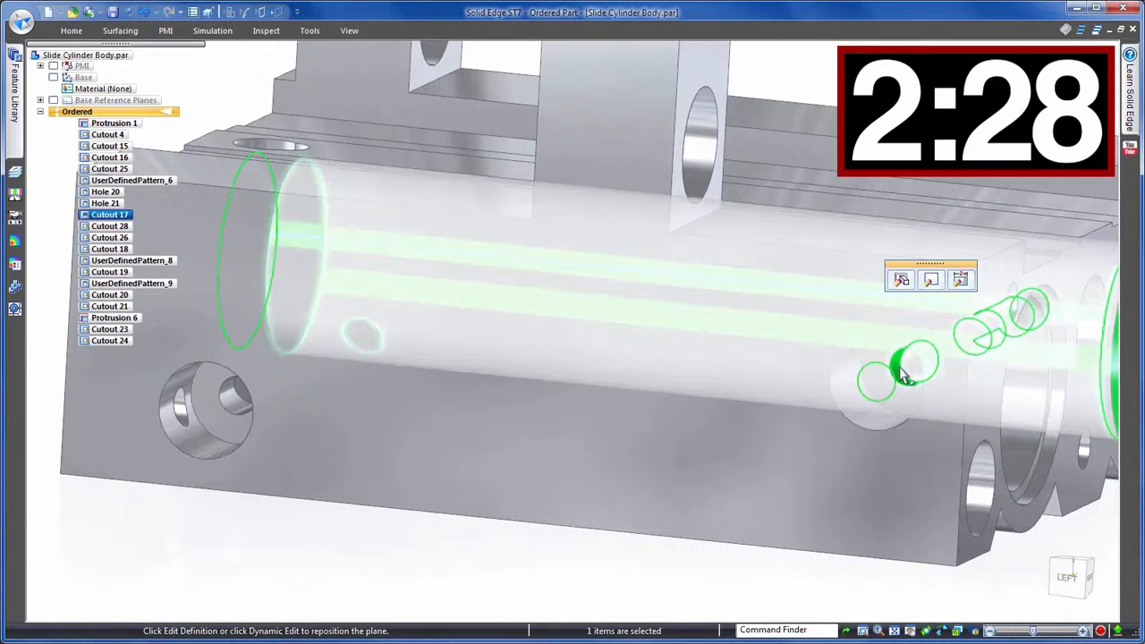
{"action": "left_click", "coordinate": [931, 281]}
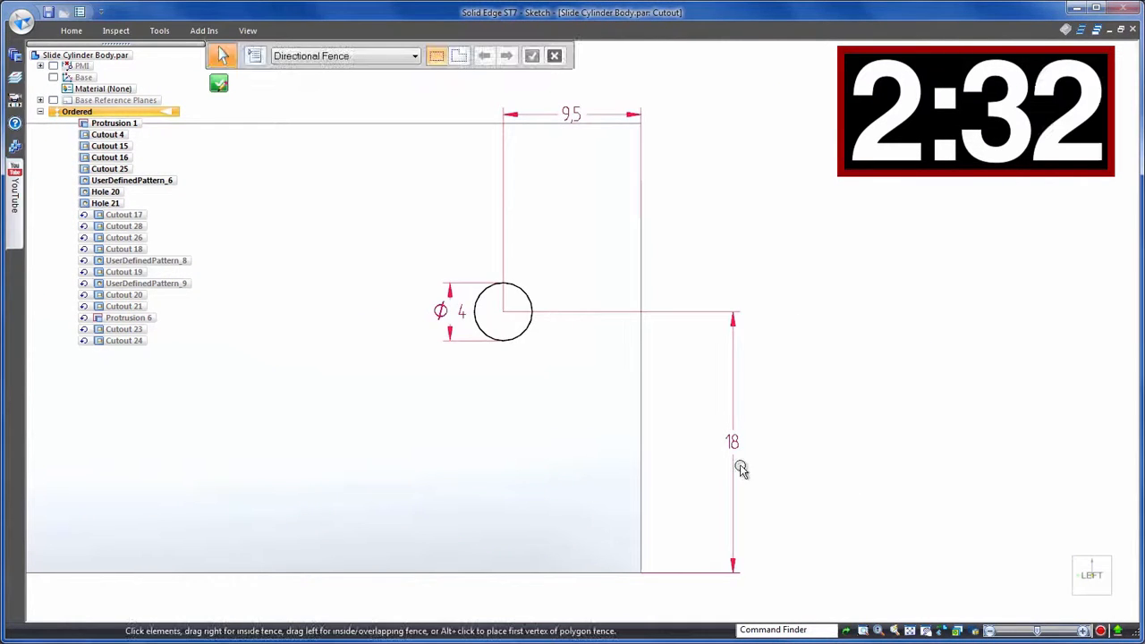
{"action": "left_click", "coordinate": [734, 447]}
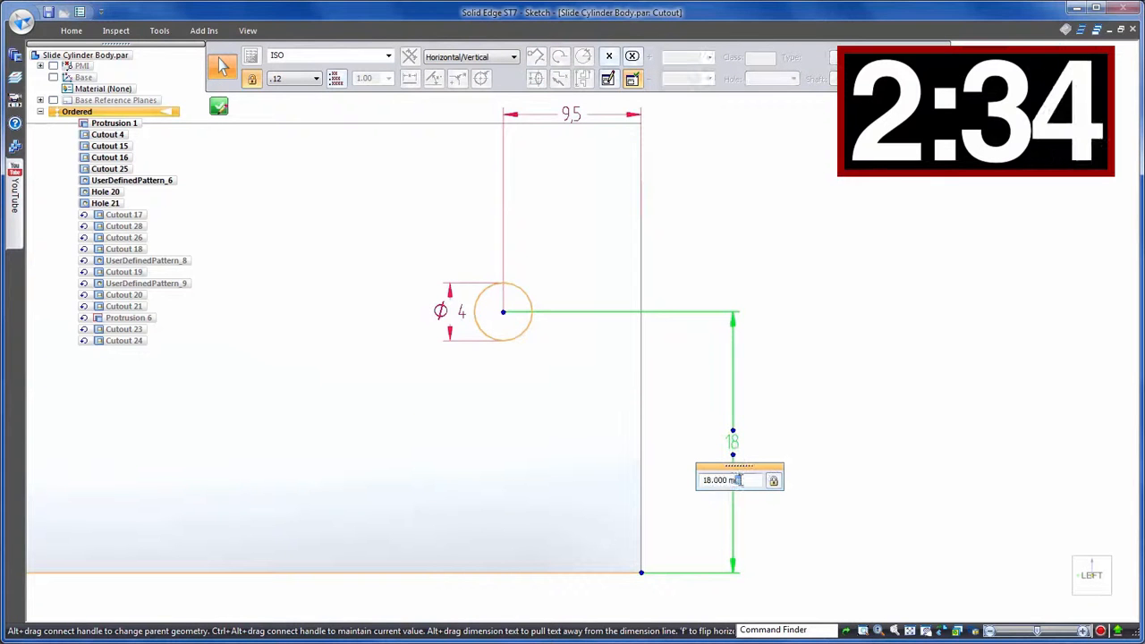
{"action": "key", "text": "Return"}
{"action": "left_click", "coordinate": [905, 350]}
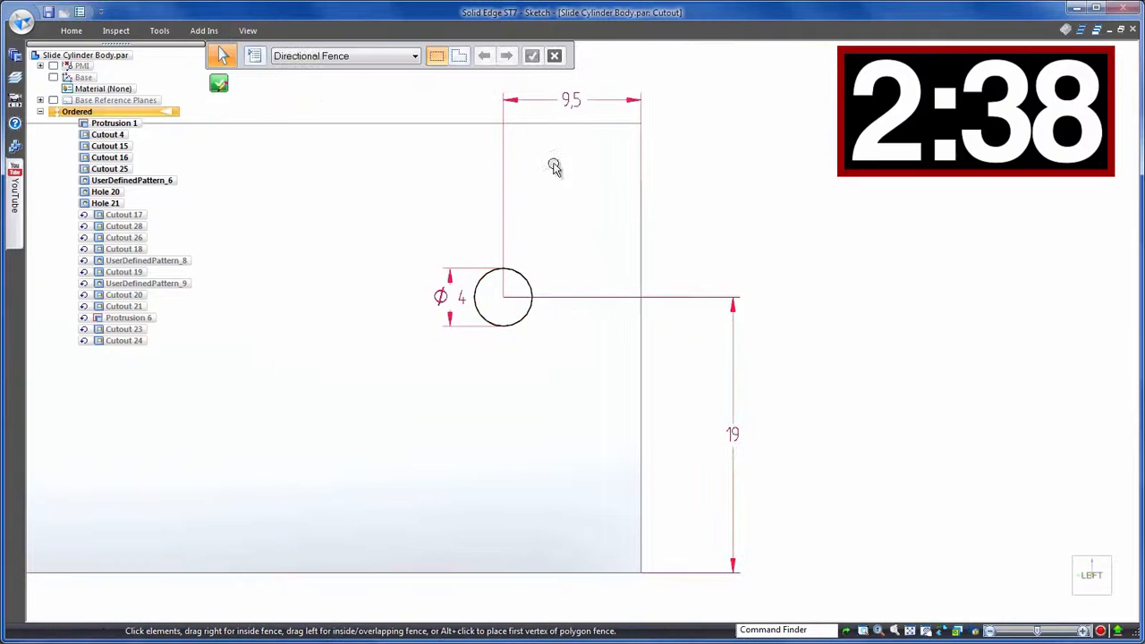
{"action": "left_click", "coordinate": [220, 85]}
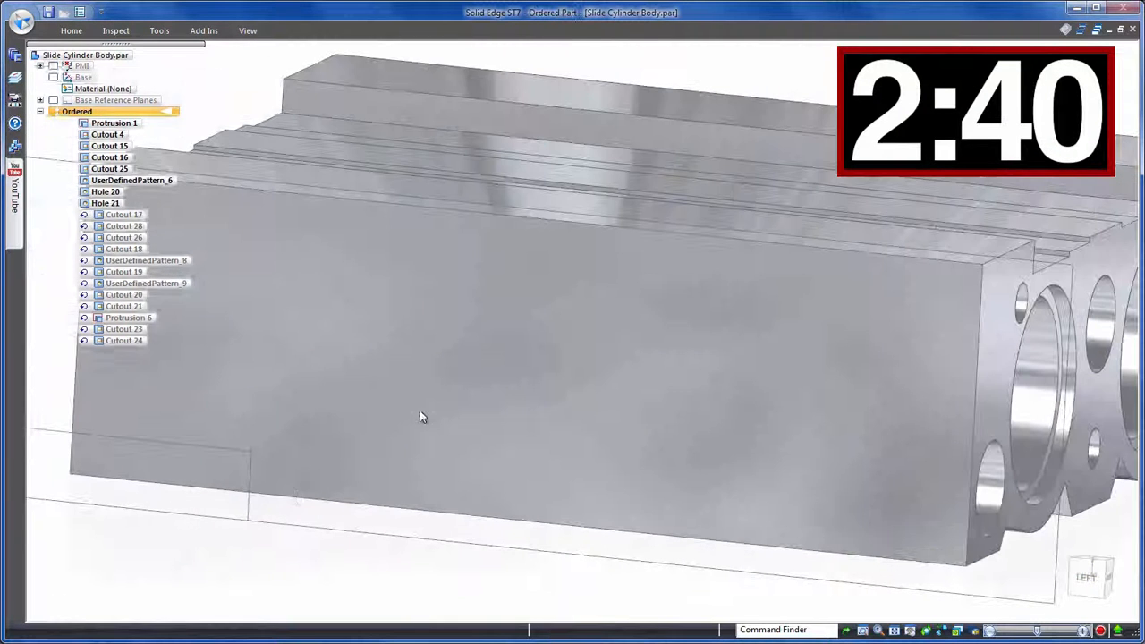
Step: Display the whole body and toggle the clipping planes to check the lengthwise hole against the side holes
{"action": "right_click", "coordinate": [335, 584]}
{"action": "left_click", "coordinate": [338, 584]}
{"action": "key", "text": "ctrl+i"}
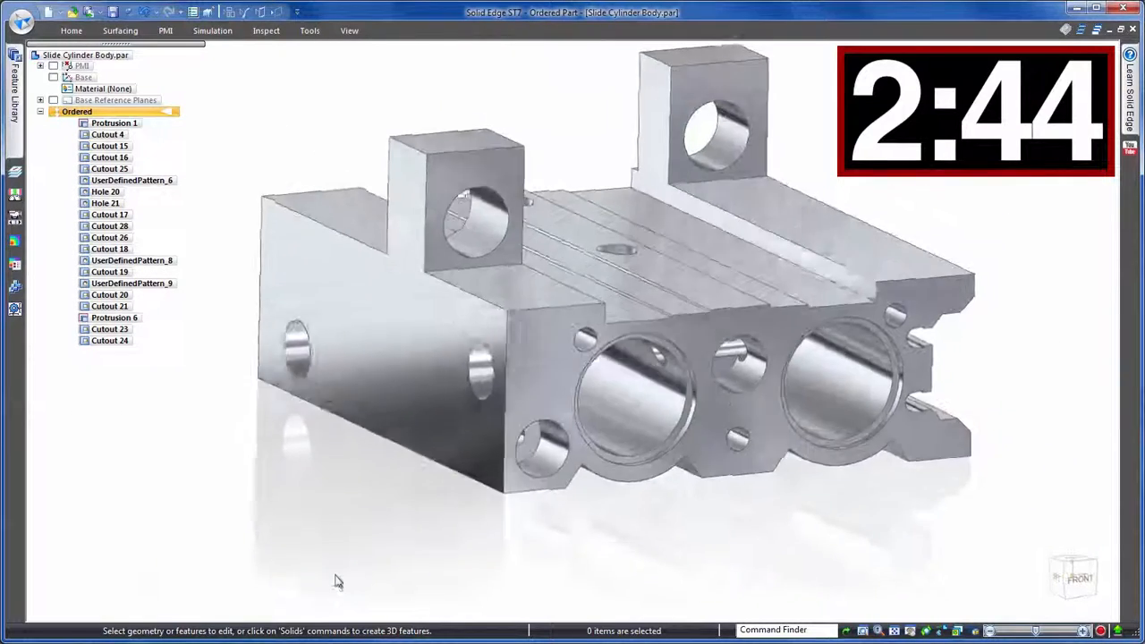
{"action": "left_click", "coordinate": [349, 30]}
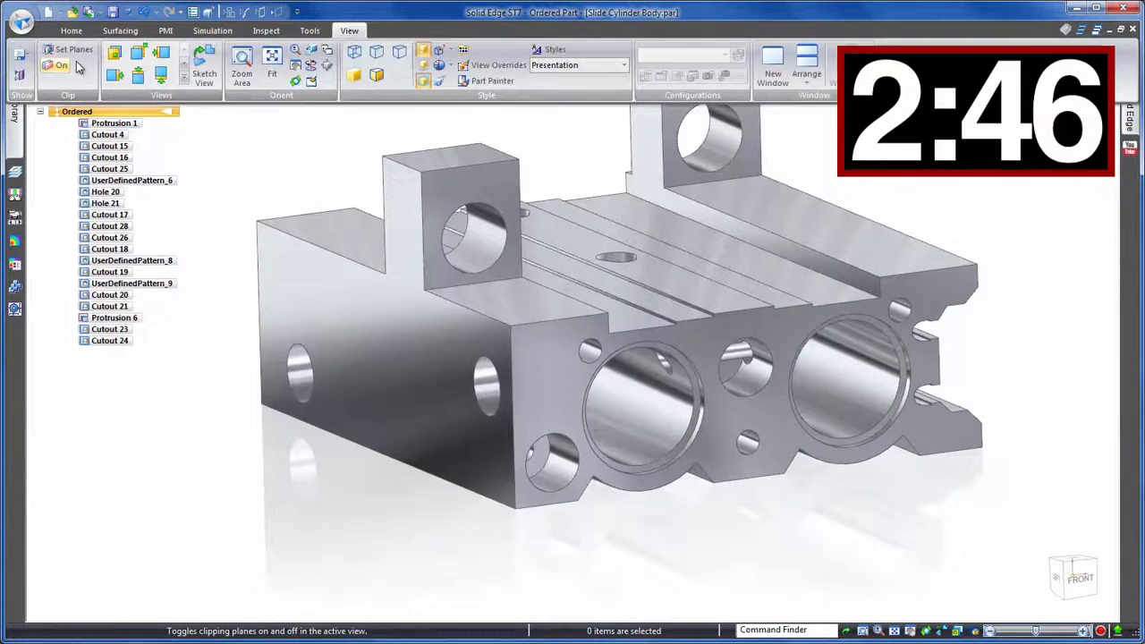
{"action": "left_click", "coordinate": [112, 72]}
{"action": "key", "text": "ctrl+l"}
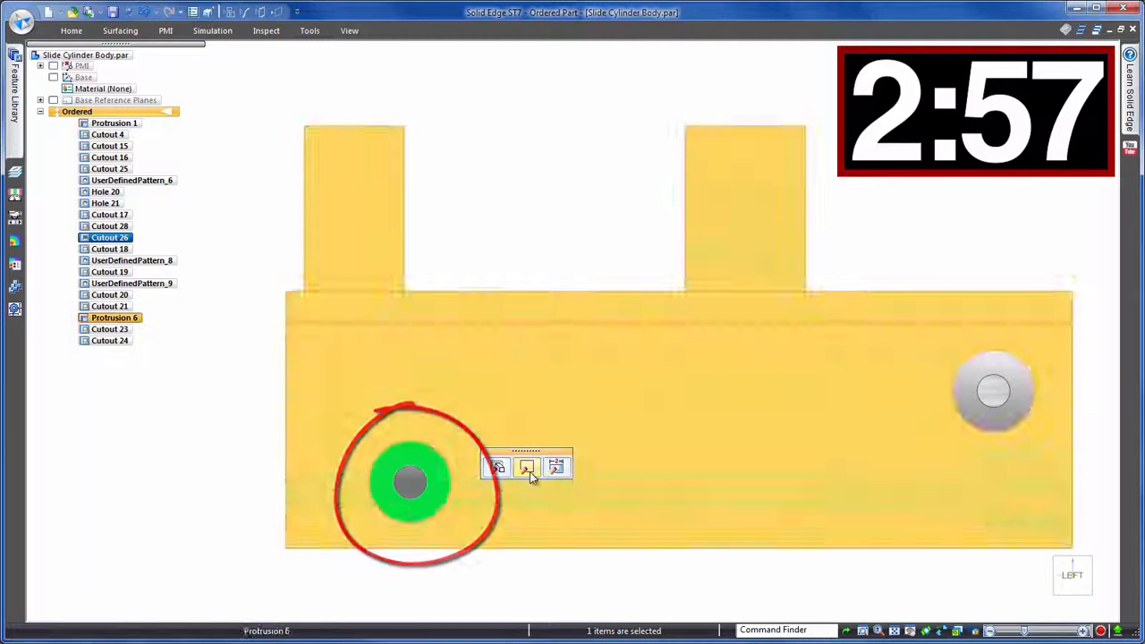
Step: Edit the profile of Cutout 26, replacing the circle's vertical dimension with a horizontal alignment of its center to the lengthwise hole
{"action": "left_click", "coordinate": [528, 468]}
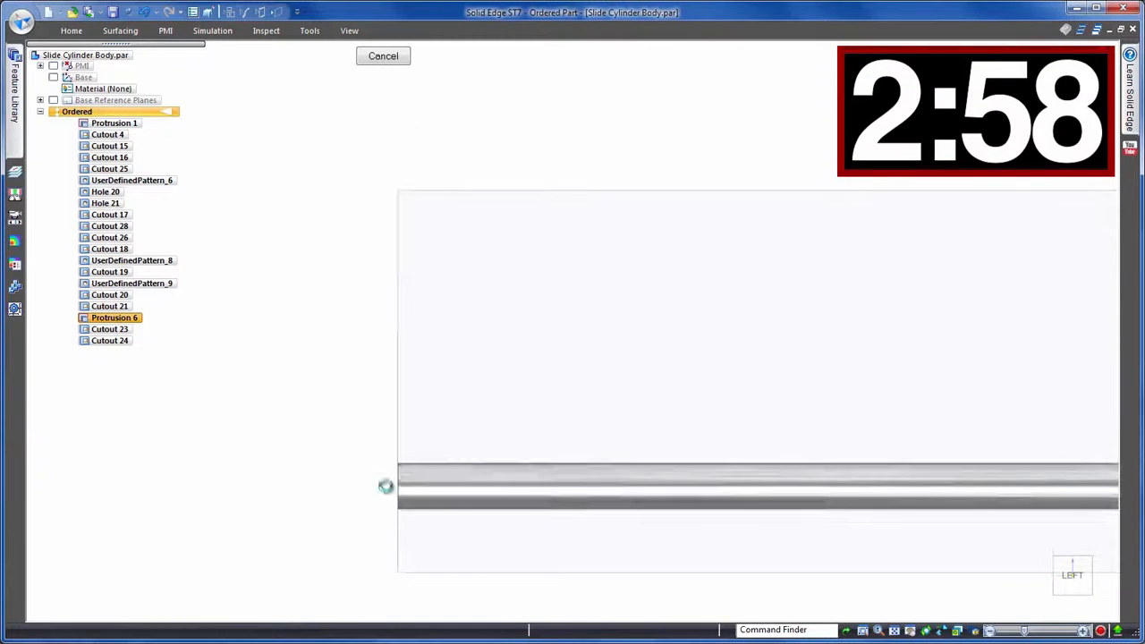
{"action": "left_click", "coordinate": [360, 518]}
{"action": "key", "text": "Delete"}
{"action": "left_click", "coordinate": [71, 31]}
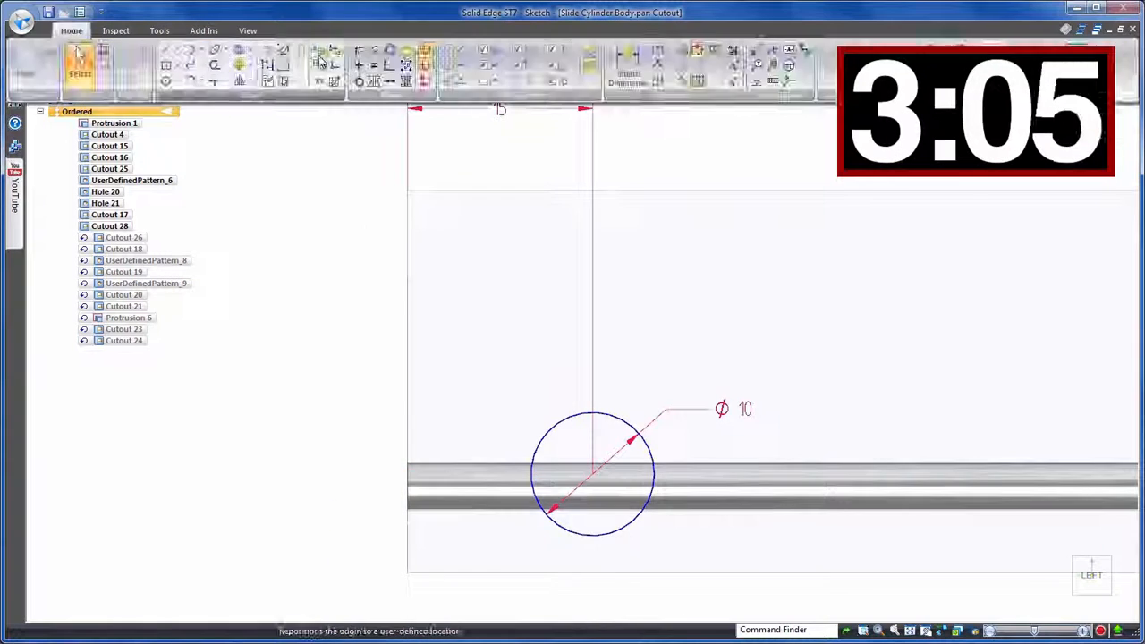
{"action": "left_click", "coordinate": [354, 48]}
{"action": "left_click", "coordinate": [408, 473]}
{"action": "left_click", "coordinate": [593, 473]}
{"action": "scroll", "coordinate": [593, 473], "scroll_direction": "down", "scroll_amount": 3}
{"action": "left_click", "coordinate": [1051, 506]}
{"action": "left_click", "coordinate": [1080, 575]}
{"action": "left_click", "coordinate": [219, 84]}
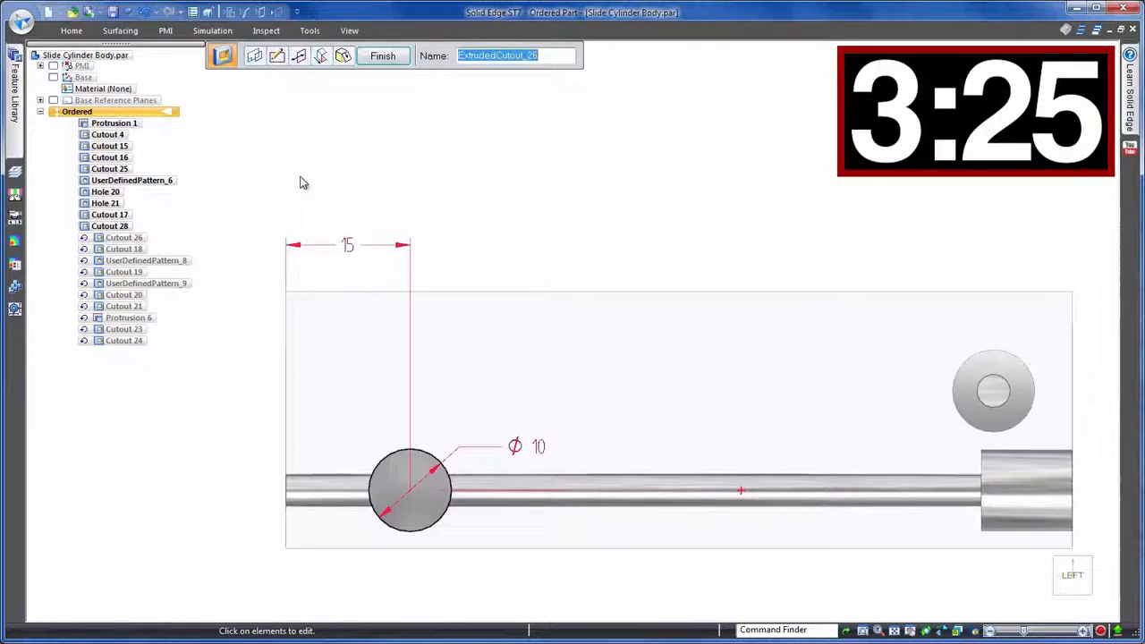
{"action": "middle_click_drag", "start_coordinate": [166, 248], "coordinate": [230, 486]}
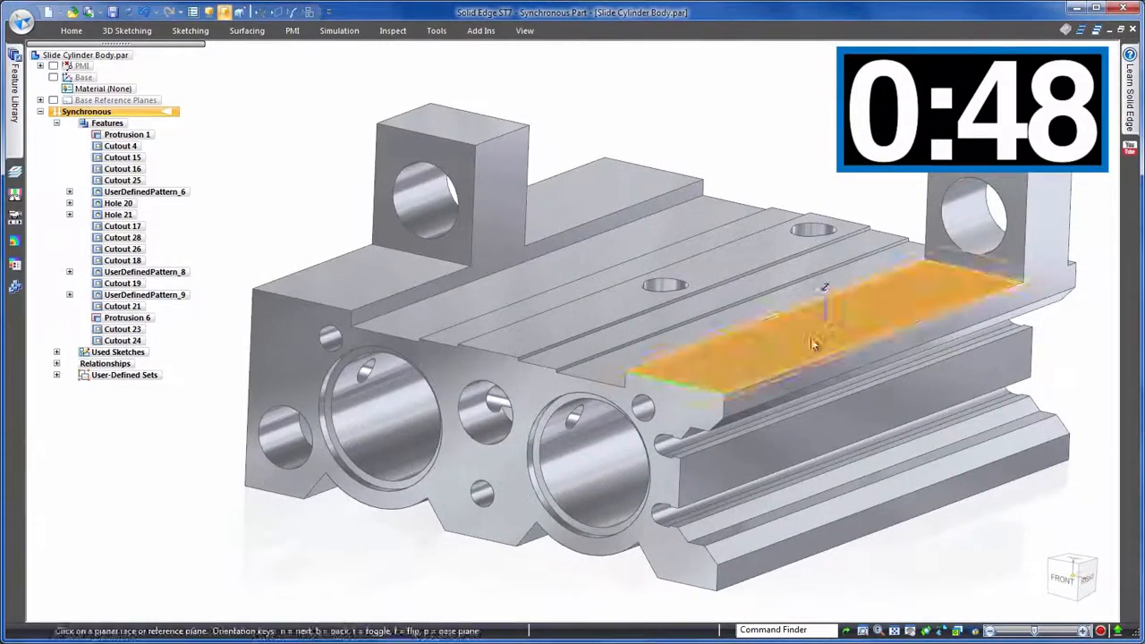
Step: In the synchronous part, create a live section from the side face and move it to the center of the corner counterbored hole
{"action": "left_click", "coordinate": [814, 505]}
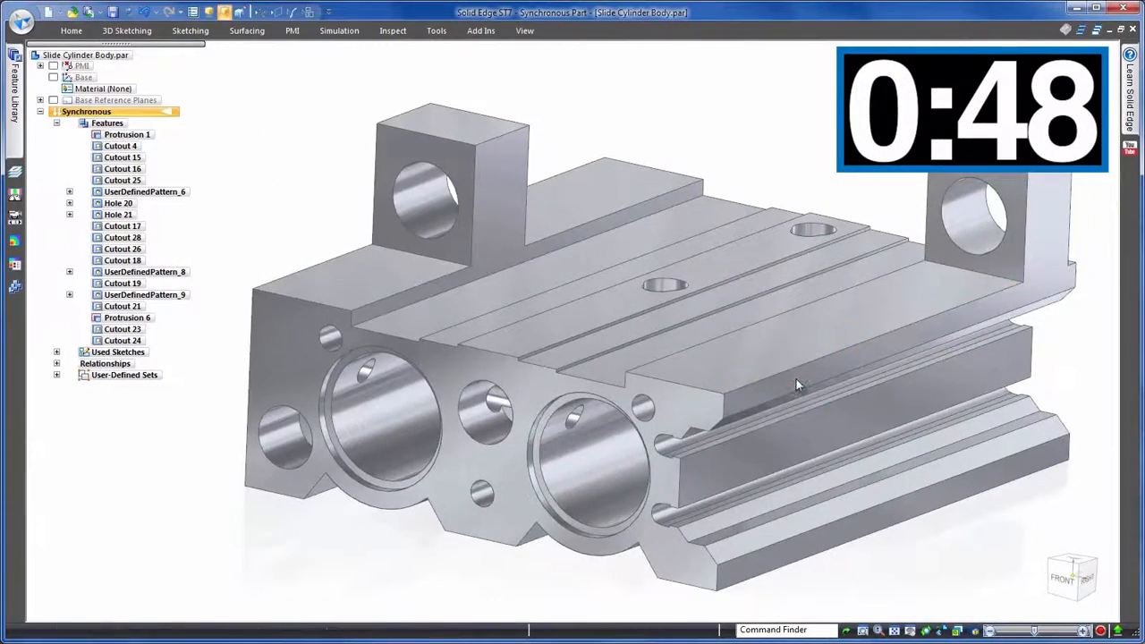
{"action": "middle_click_drag", "start_coordinate": [977, 474], "coordinate": [988, 322]}
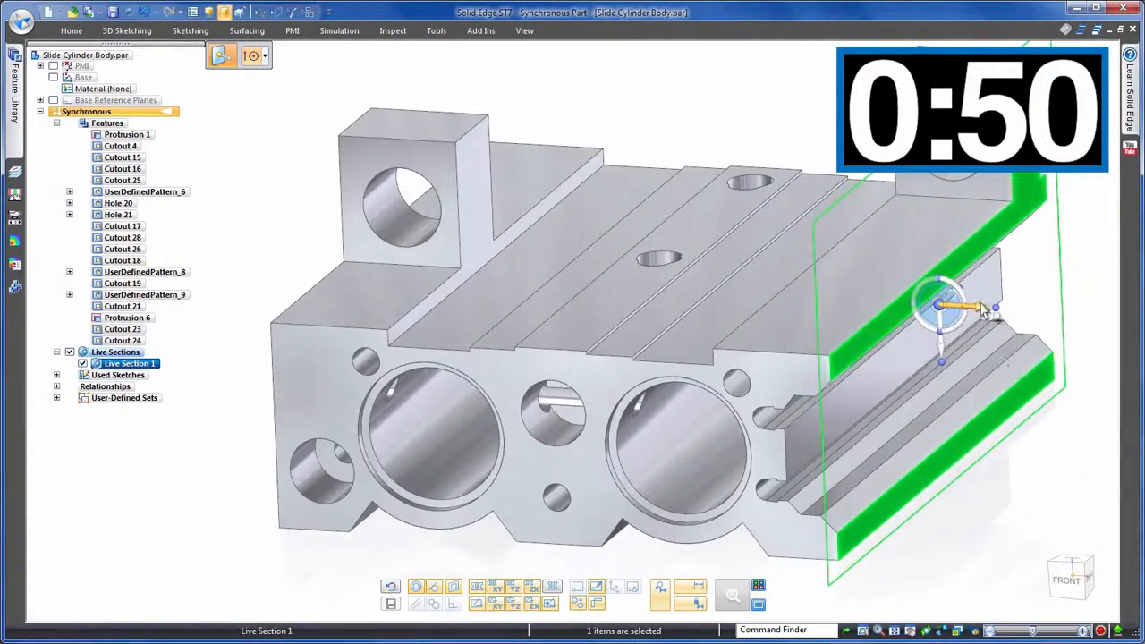
{"action": "left_click", "coordinate": [984, 309]}
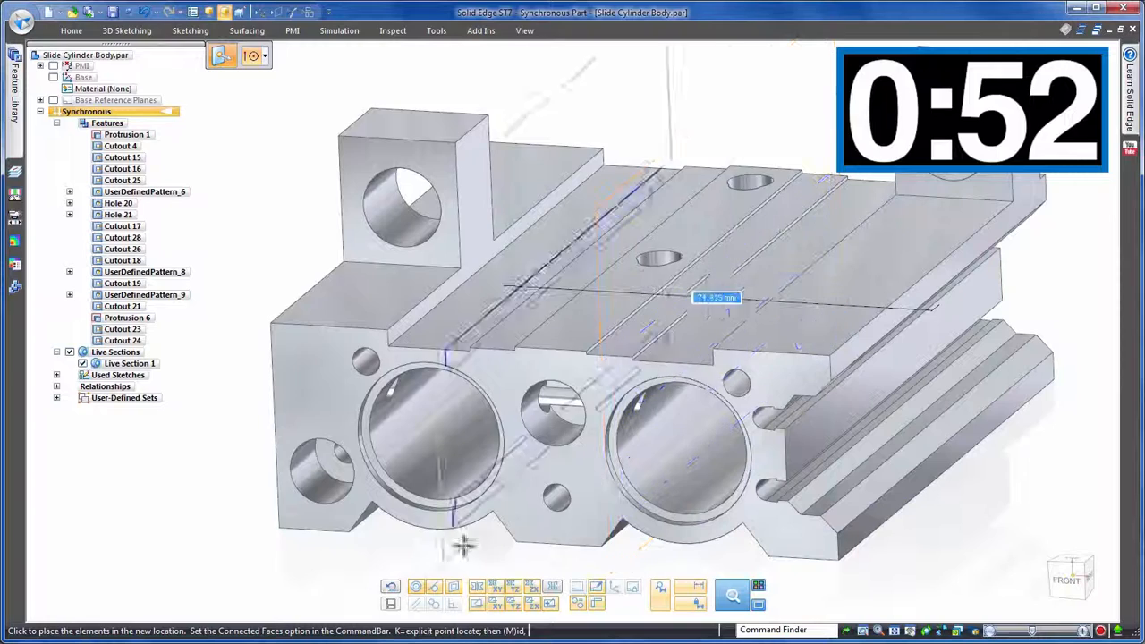
{"action": "left_click", "coordinate": [338, 510]}
{"action": "left_click", "coordinate": [130, 363]}
{"action": "middle_click_drag", "start_coordinate": [376, 430], "coordinate": [183, 532]}
{"action": "left_click", "coordinate": [182, 526]}
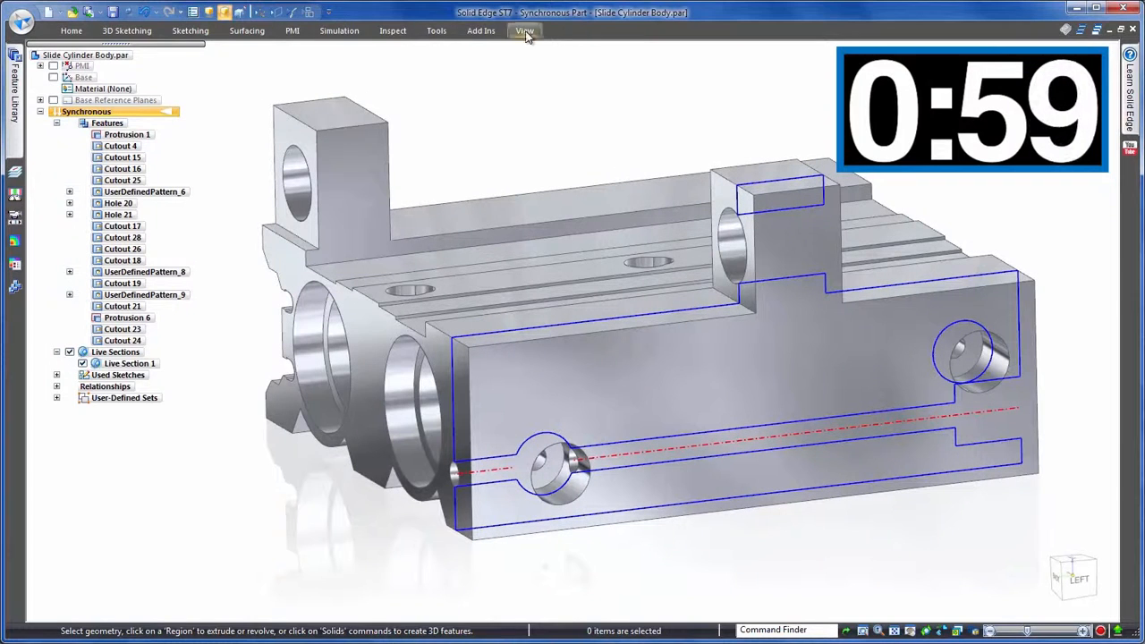
Step: Create a second live section parallel to the front face and move it to the center of the nearest side hole
{"action": "left_click", "coordinate": [73, 31]}
{"action": "left_click", "coordinate": [819, 71]}
{"action": "left_click", "coordinate": [429, 359]}
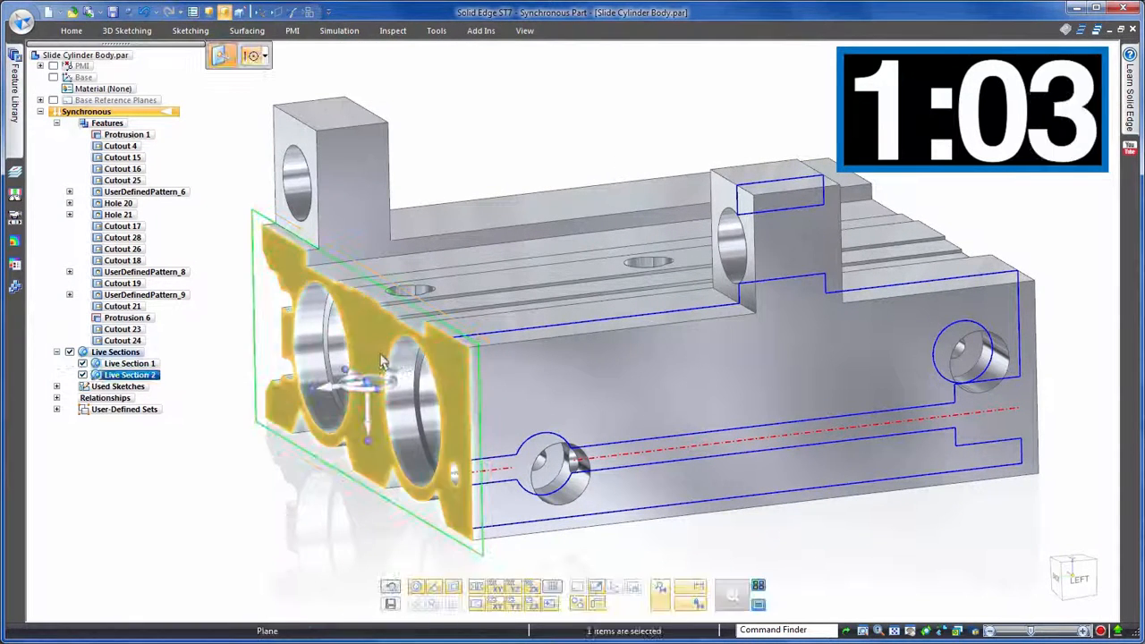
{"action": "left_click", "coordinate": [340, 383]}
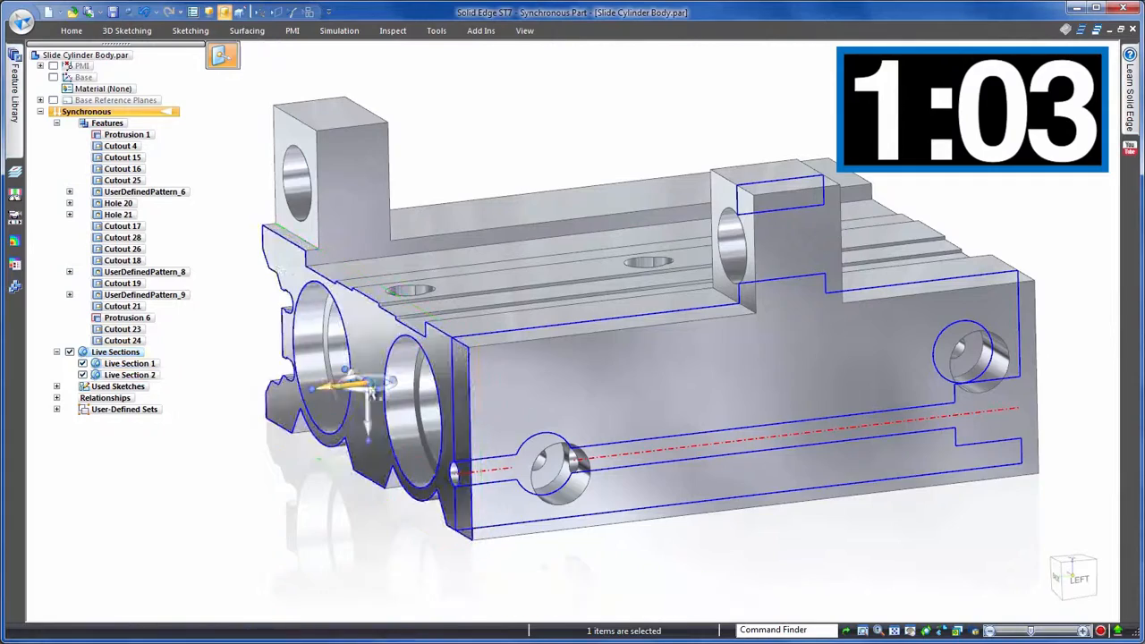
{"action": "left_click", "coordinate": [569, 483]}
{"action": "left_click", "coordinate": [713, 550]}
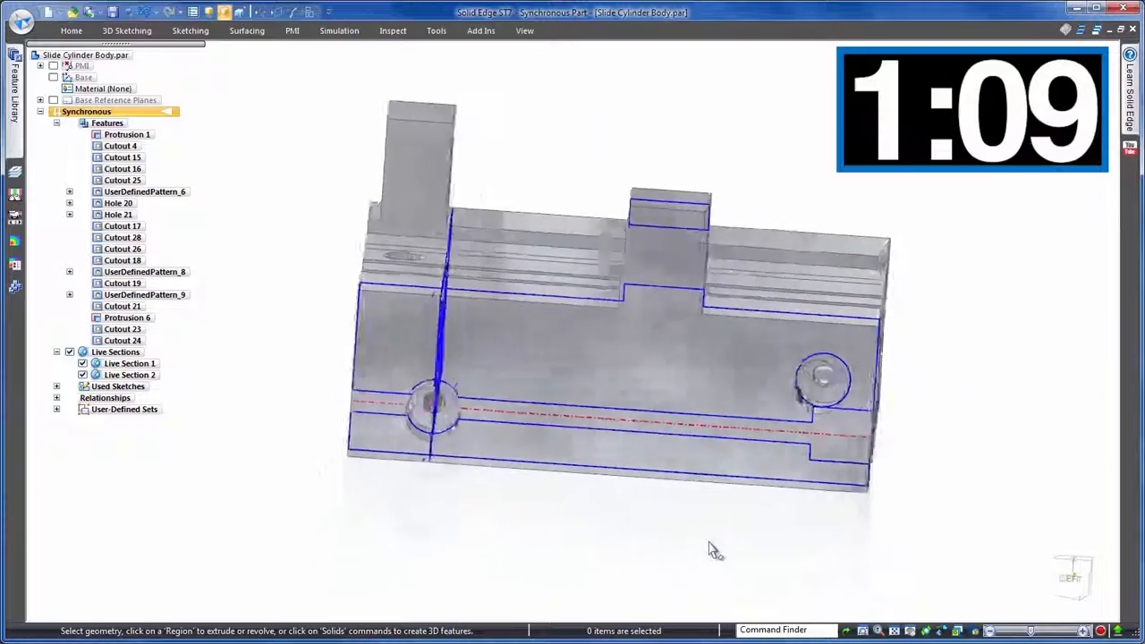
Step: Hide the design body, leaving only the two live sections displayed
{"action": "right_click", "coordinate": [687, 329]}
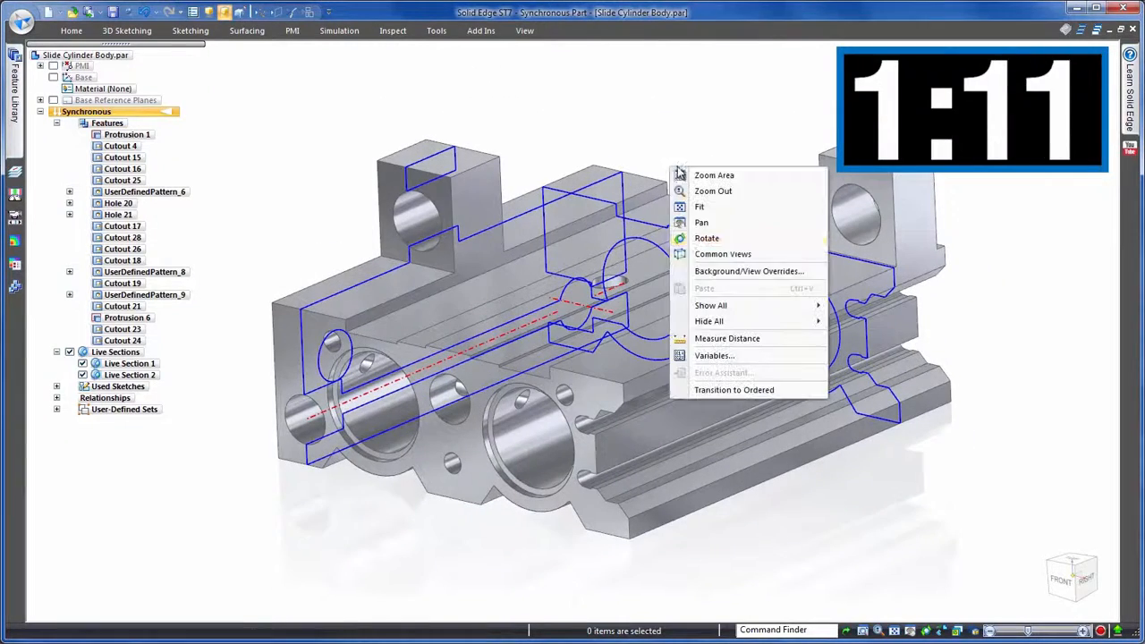
{"action": "mouse_move", "coordinate": [716, 321]}
{"action": "left_click", "coordinate": [844, 419]}
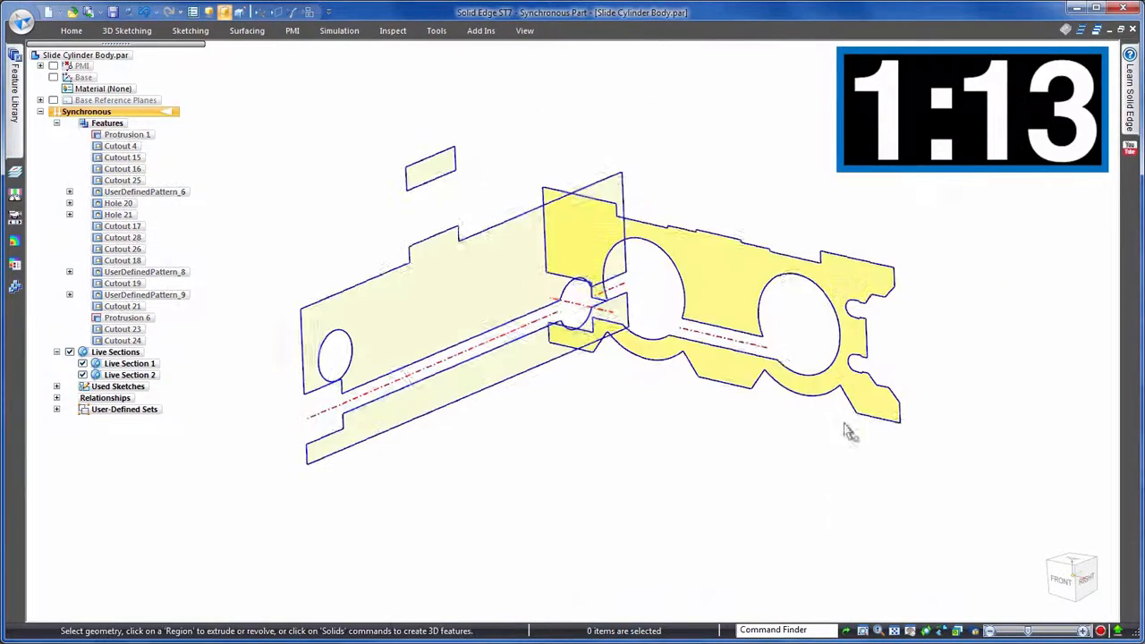
Step: Try moving the lengthwise counterbored hole vertically in the left view of the live section
{"action": "key", "text": "ctrl+l"}
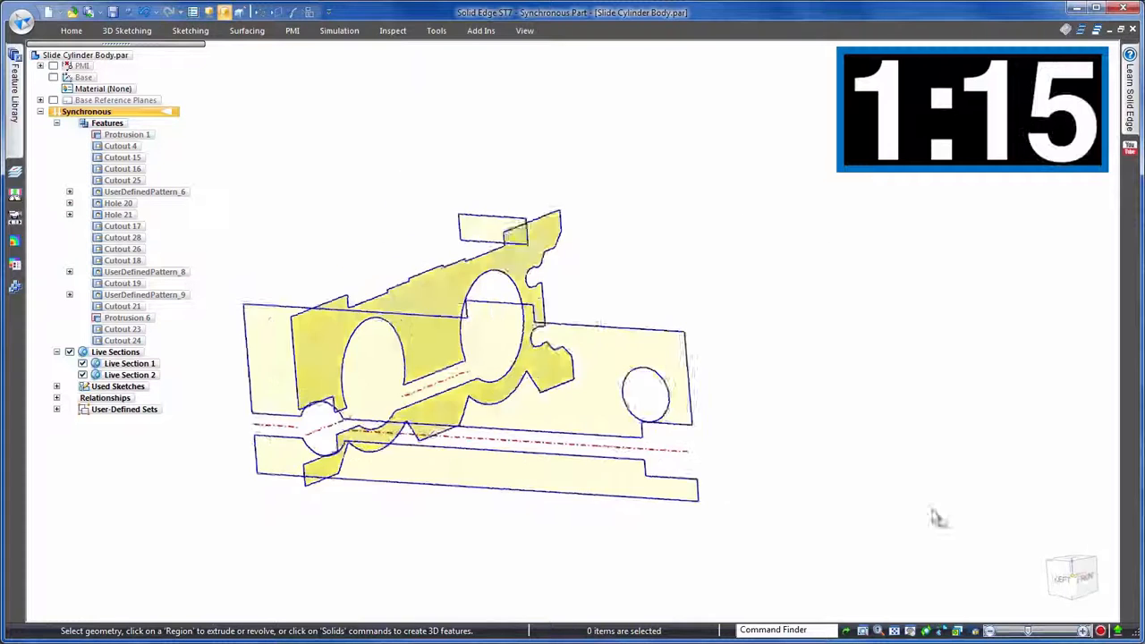
{"action": "left_click", "coordinate": [776, 498]}
{"action": "left_click", "coordinate": [741, 502]}
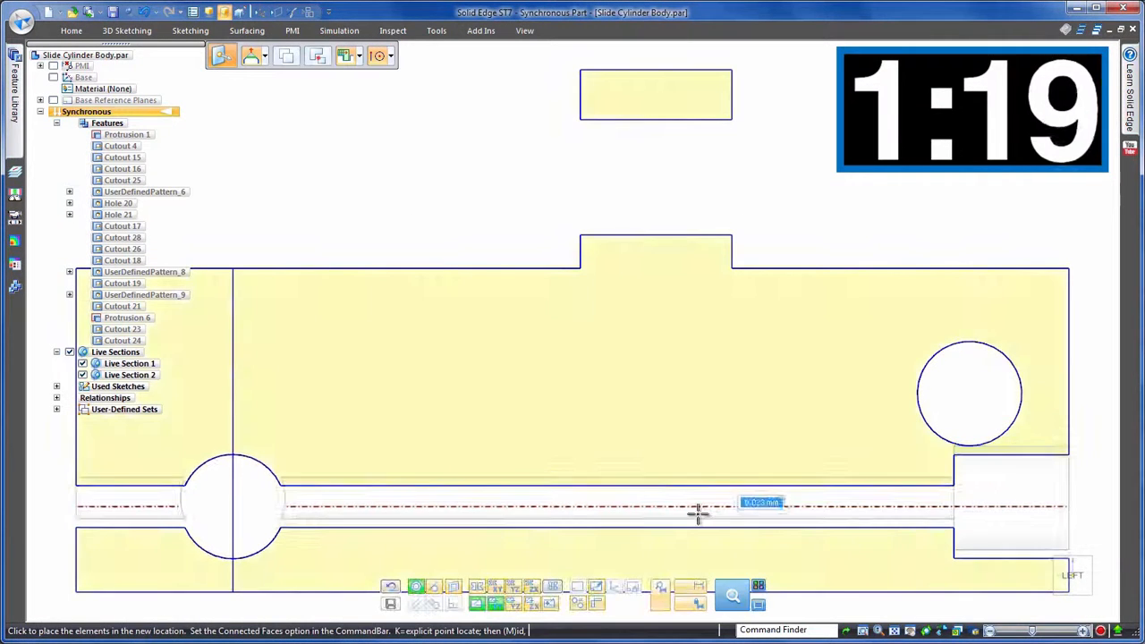
{"action": "left_click", "coordinate": [686, 506]}
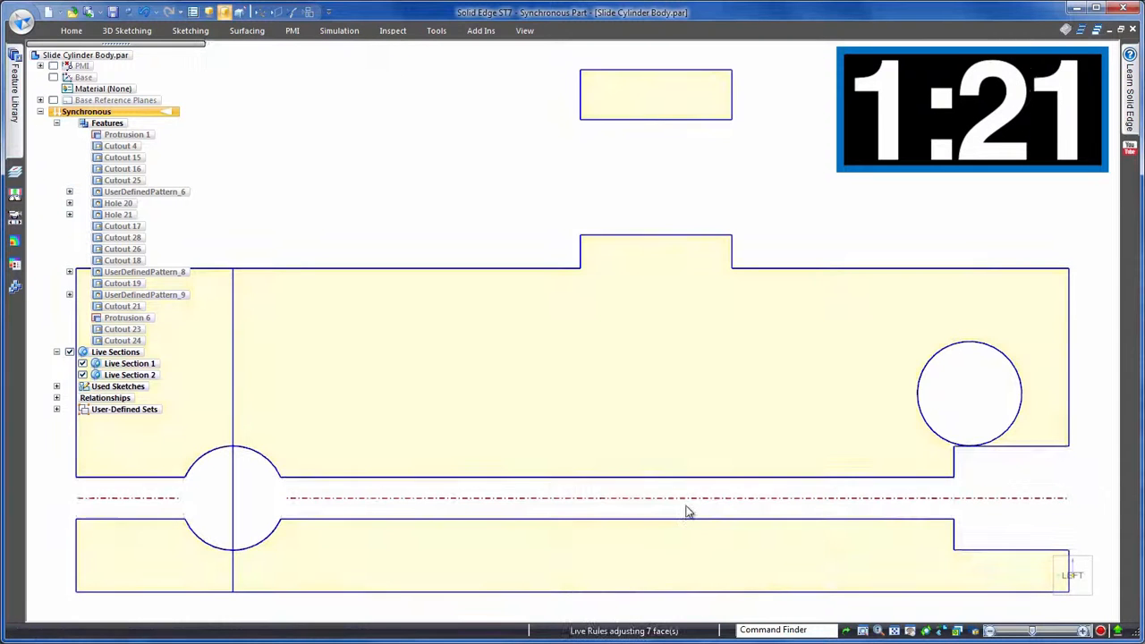
{"action": "key", "text": "Escape"}
Step: Dimension the vertical gap between the counterbore's upper edge and the lowest silhouette point of the rear side hole
{"action": "scroll", "coordinate": [1078, 447], "scroll_direction": "up", "scroll_amount": 5}
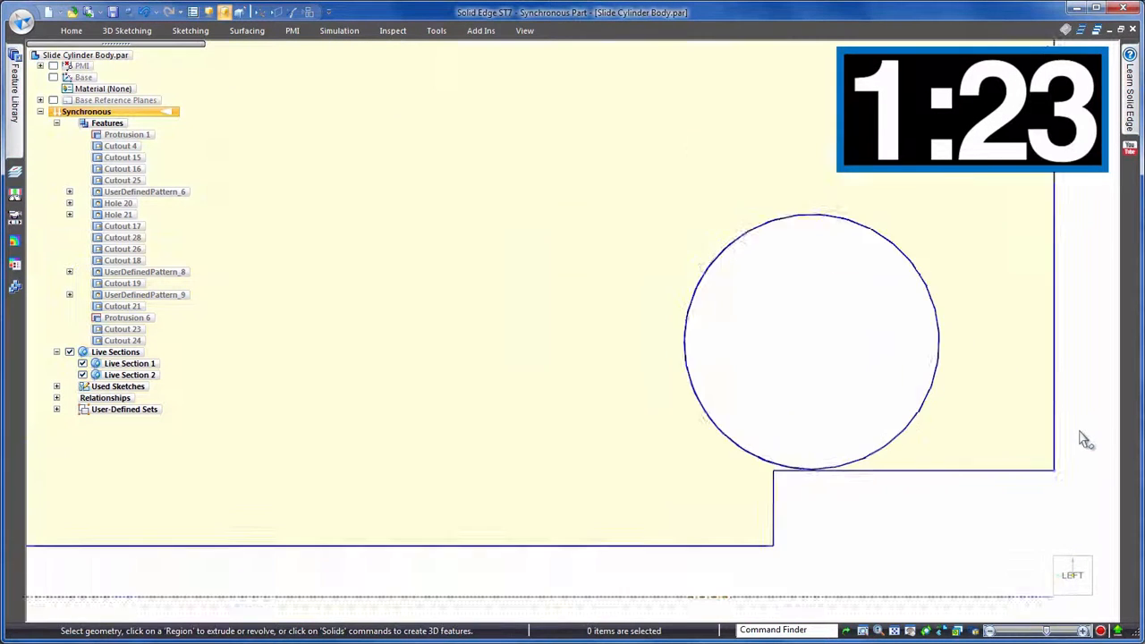
{"action": "scroll", "coordinate": [832, 461], "scroll_direction": "up", "scroll_amount": 3}
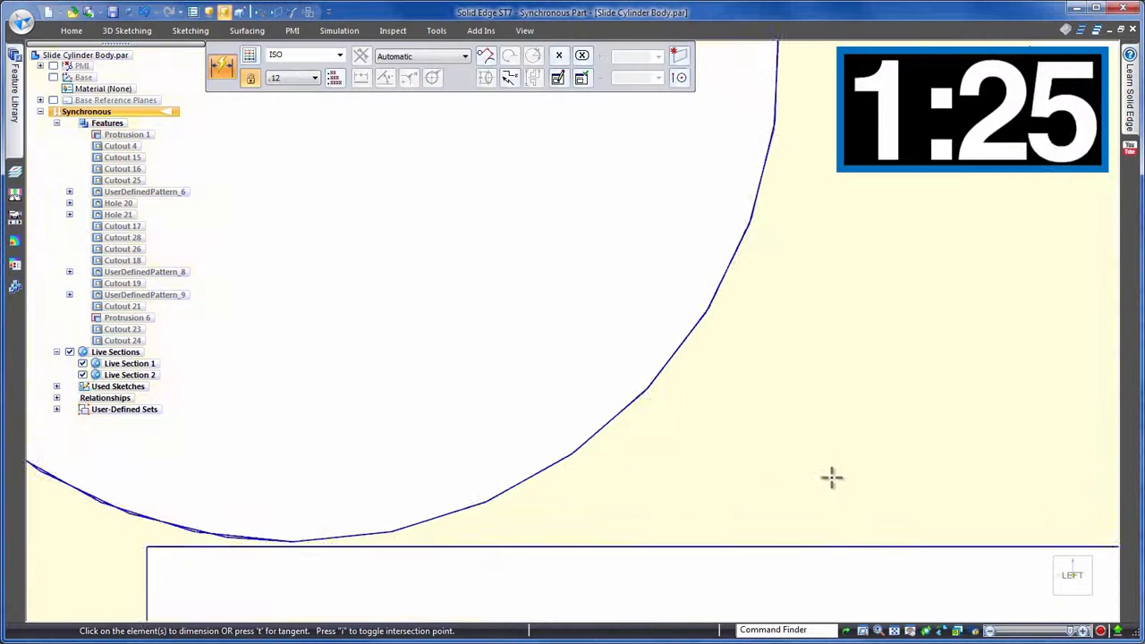
{"action": "left_click", "coordinate": [786, 547]}
{"action": "left_click", "coordinate": [680, 79]}
{"action": "left_click", "coordinate": [697, 204]}
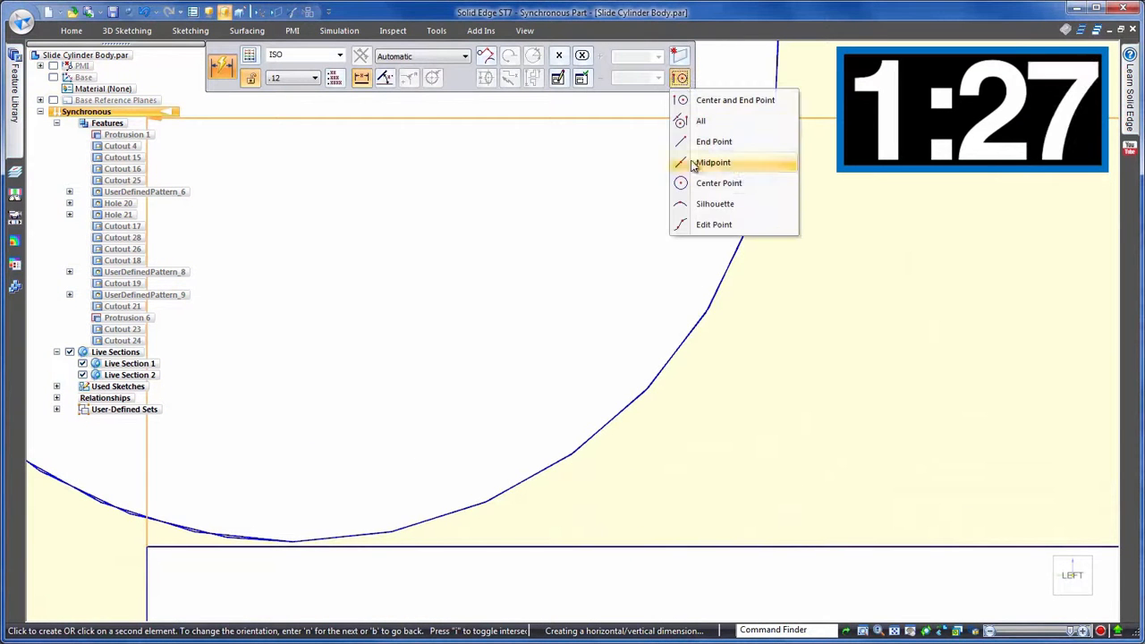
{"action": "left_click", "coordinate": [295, 539]}
{"action": "scroll", "coordinate": [605, 552], "scroll_direction": "down", "scroll_amount": 5}
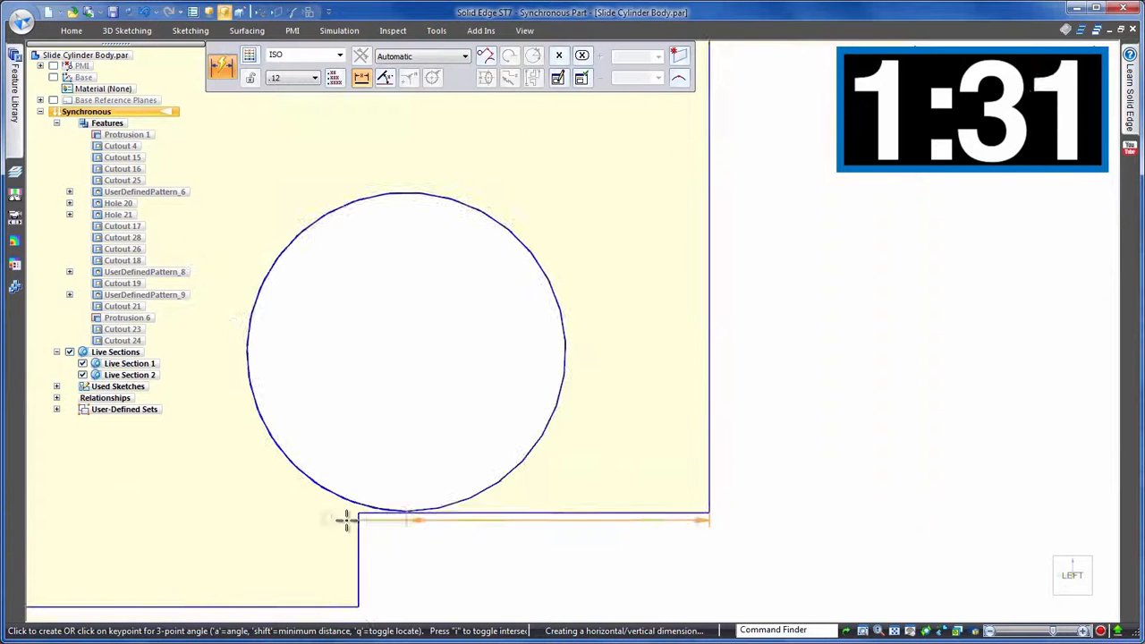
{"action": "left_click", "coordinate": [744, 483]}
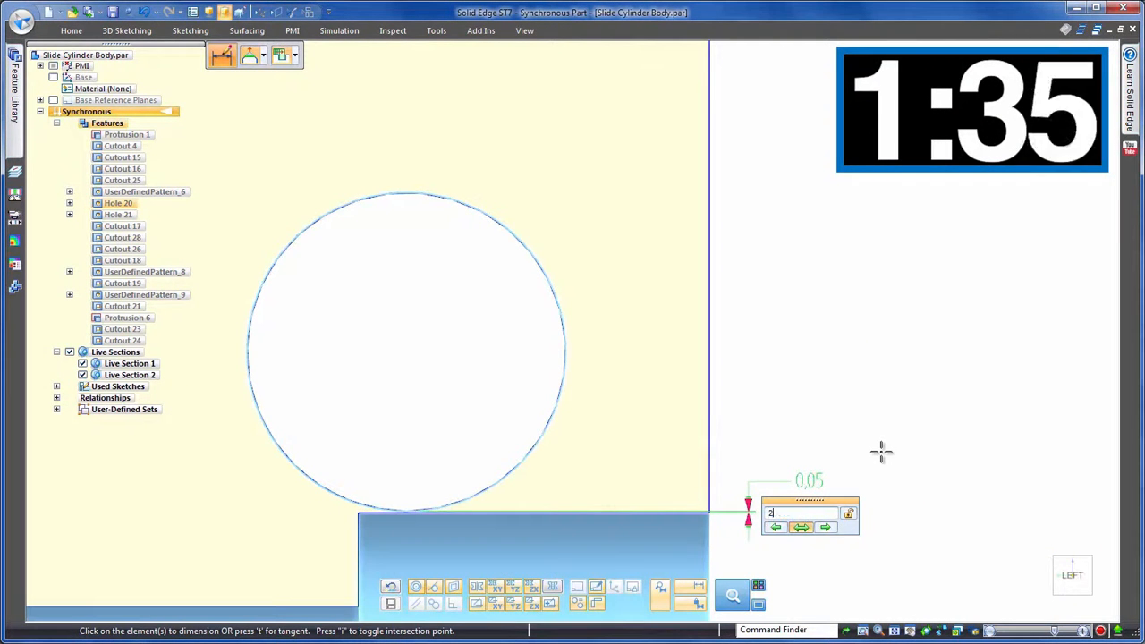
Step: Set the gap dimension between the counterbore and the side hole to 2 mm, moving both sides symmetrically
{"action": "key", "text": "Return"}
{"action": "scroll", "coordinate": [920, 388], "scroll_direction": "down", "scroll_amount": 6}
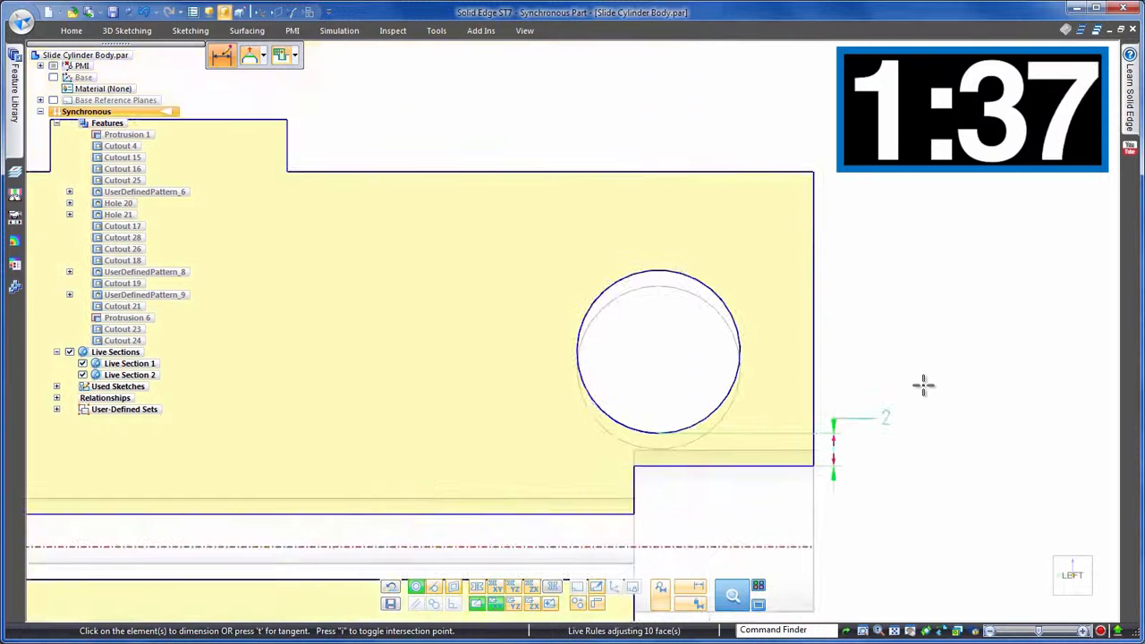
{"action": "middle_click_drag", "start_coordinate": [697, 305], "coordinate": [721, 407]}
{"action": "left_click", "coordinate": [480, 607]}
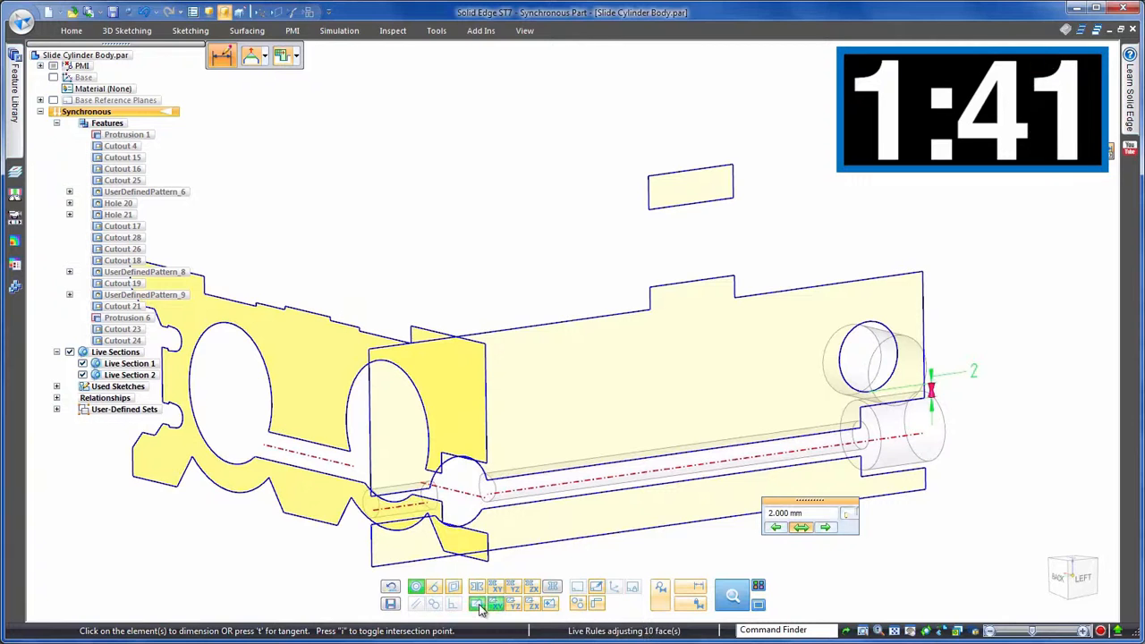
Step: Show the design body again and turn off both live sections
{"action": "key", "text": "ctrl+i"}
{"action": "right_click", "coordinate": [354, 157]}
{"action": "mouse_move", "coordinate": [447, 289]}
{"action": "left_click", "coordinate": [547, 391]}
{"action": "left_click", "coordinate": [69, 352]}
{"action": "key", "text": "ctrl+j"}
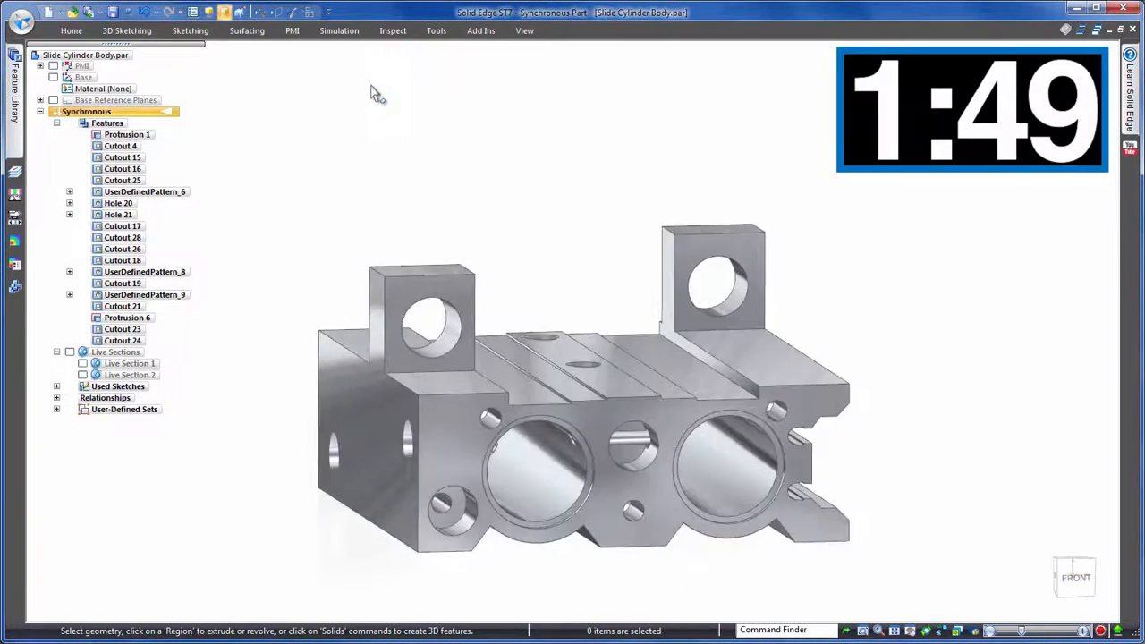